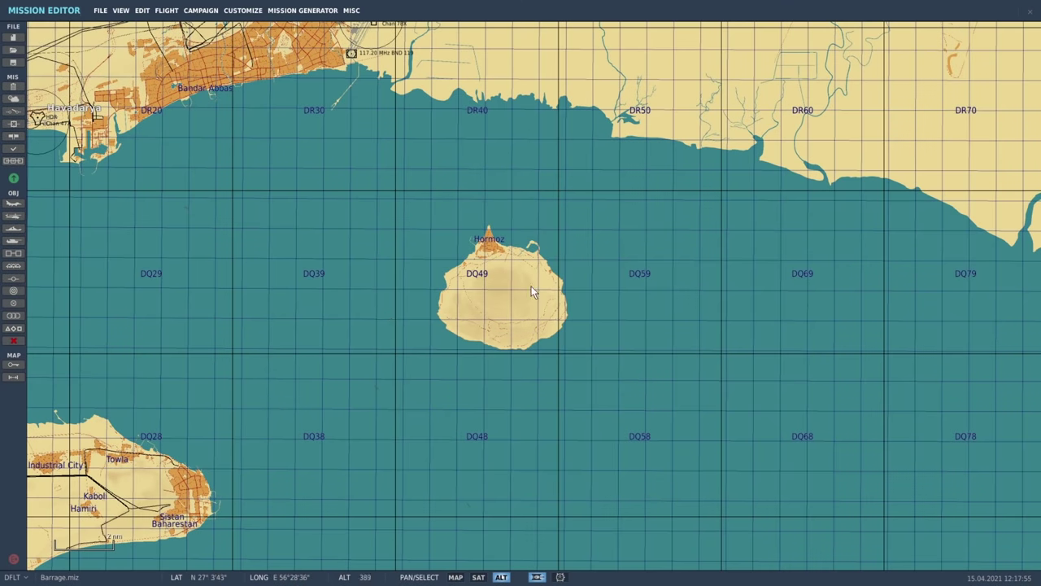
Place a Russian air defence group with one AAA ZU-23 Emplacement at the centre of Hormoz island and preview its model.
{"action": "scroll", "coordinate": [531, 286], "scroll_direction": "up", "scroll_amount": 5}
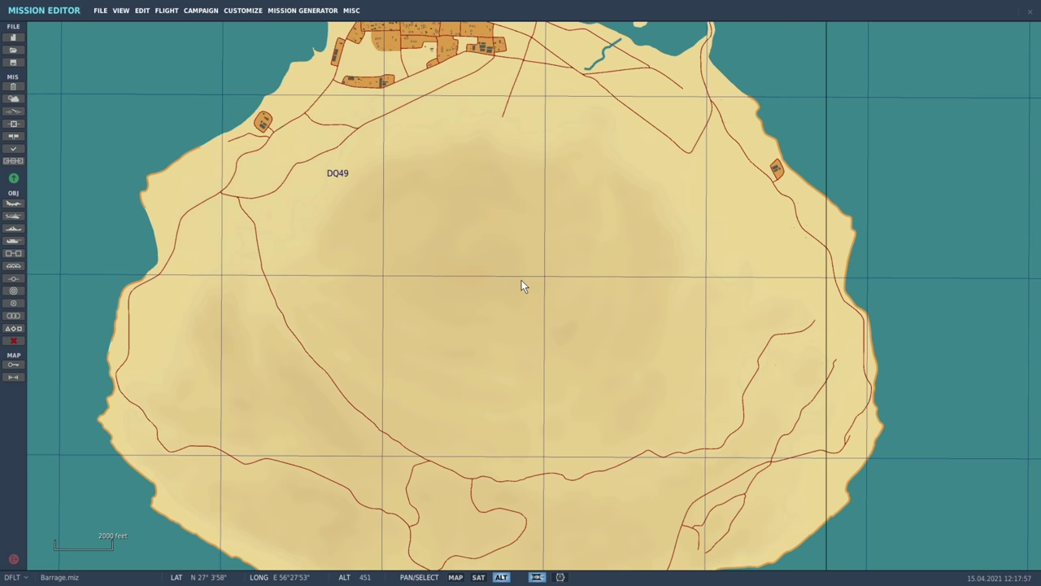
{"action": "left_click_drag", "start_coordinate": [522, 280], "coordinate": [491, 272]}
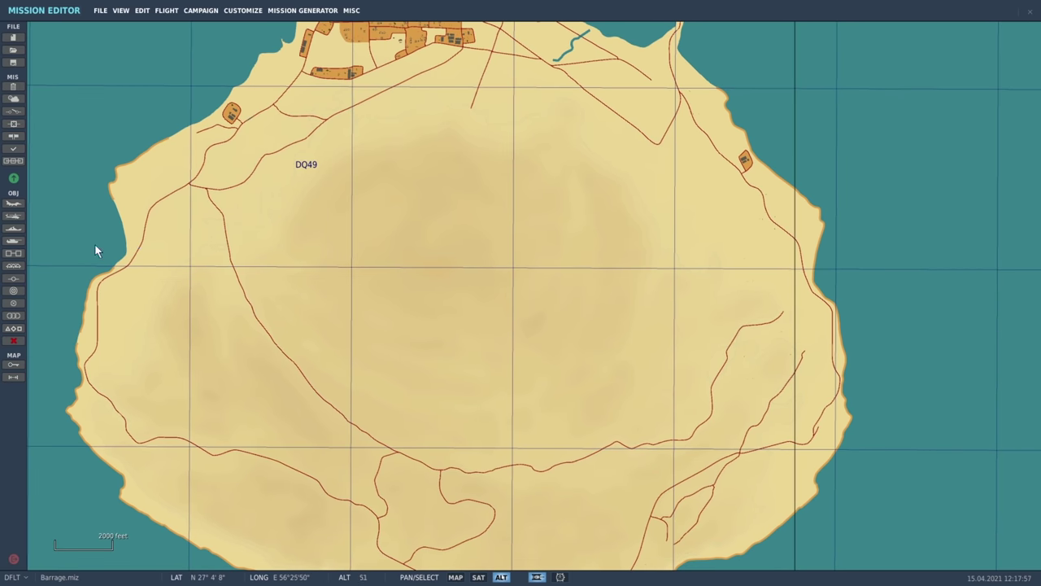
{"action": "left_click", "coordinate": [17, 243]}
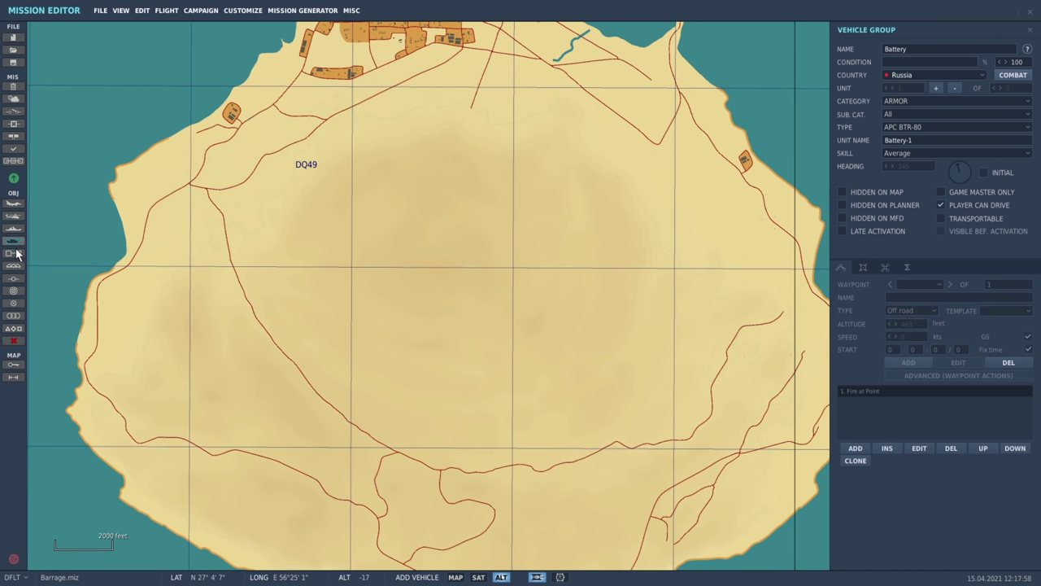
{"action": "left_click", "coordinate": [485, 276]}
{"action": "left_click", "coordinate": [918, 100]}
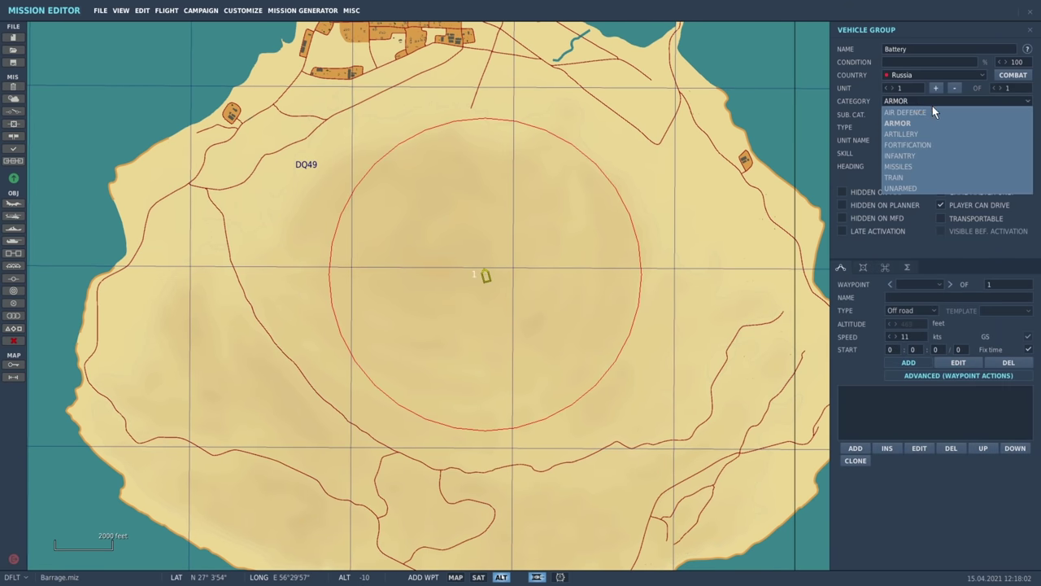
{"action": "left_click", "coordinate": [928, 113]}
{"action": "left_click", "coordinate": [922, 127]}
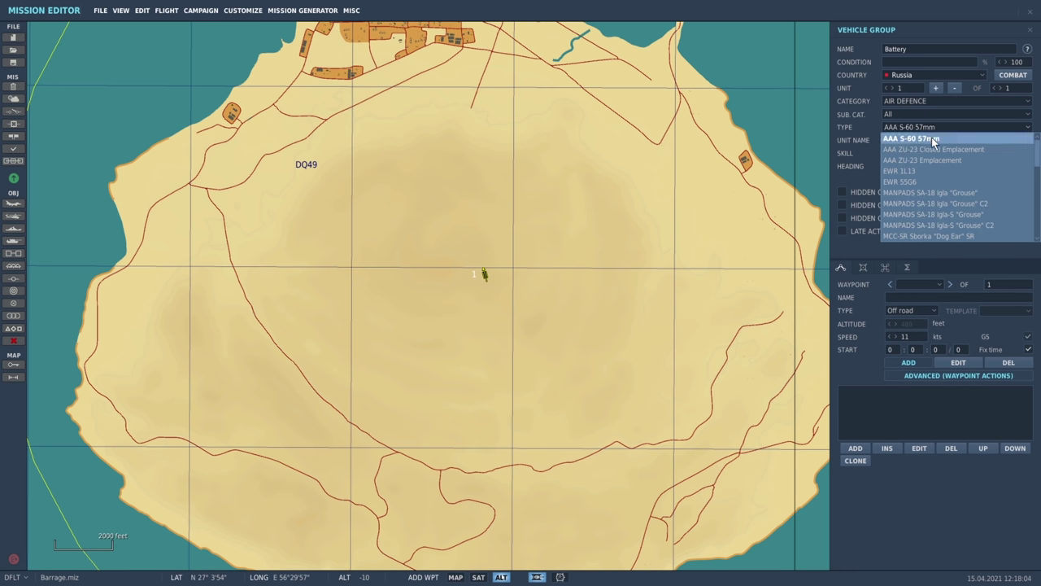
{"action": "left_click", "coordinate": [933, 161]}
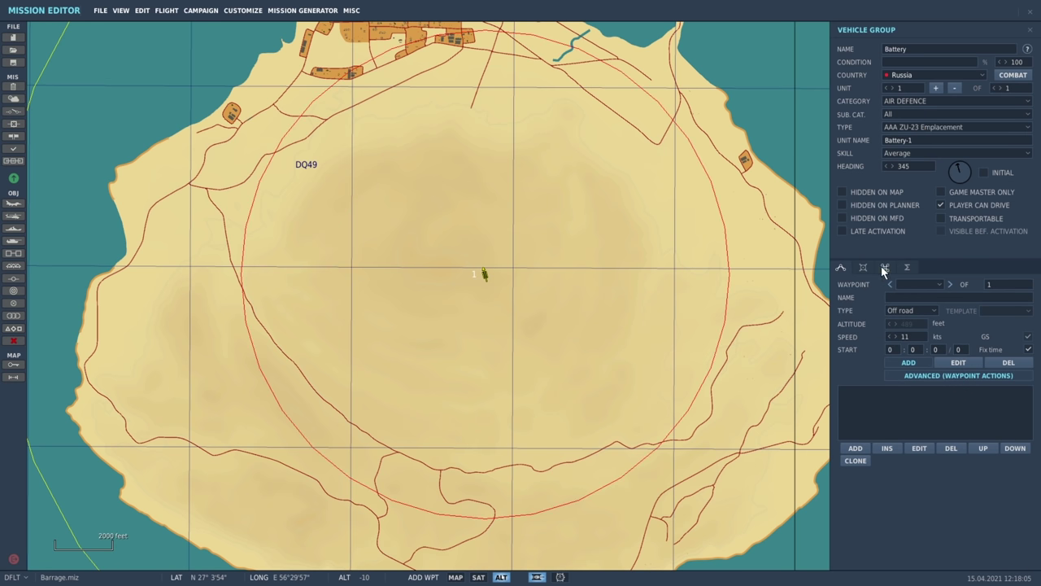
{"action": "left_click", "coordinate": [864, 268]}
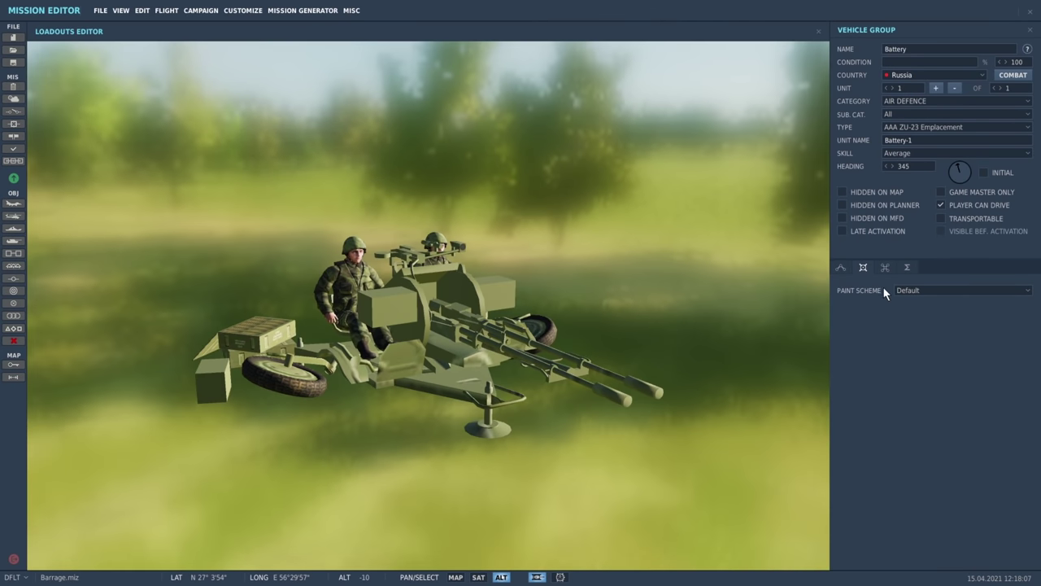
{"action": "left_click", "coordinate": [842, 268]}
Add two more ZU-23 units to the battery and spread the three guns into a small triangle.
{"action": "left_click_drag", "start_coordinate": [484, 272], "coordinate": [495, 272]}
{"action": "left_click", "coordinate": [934, 89]}
{"action": "left_click", "coordinate": [934, 88]}
{"action": "scroll", "coordinate": [482, 241], "scroll_direction": "up", "scroll_amount": 5}
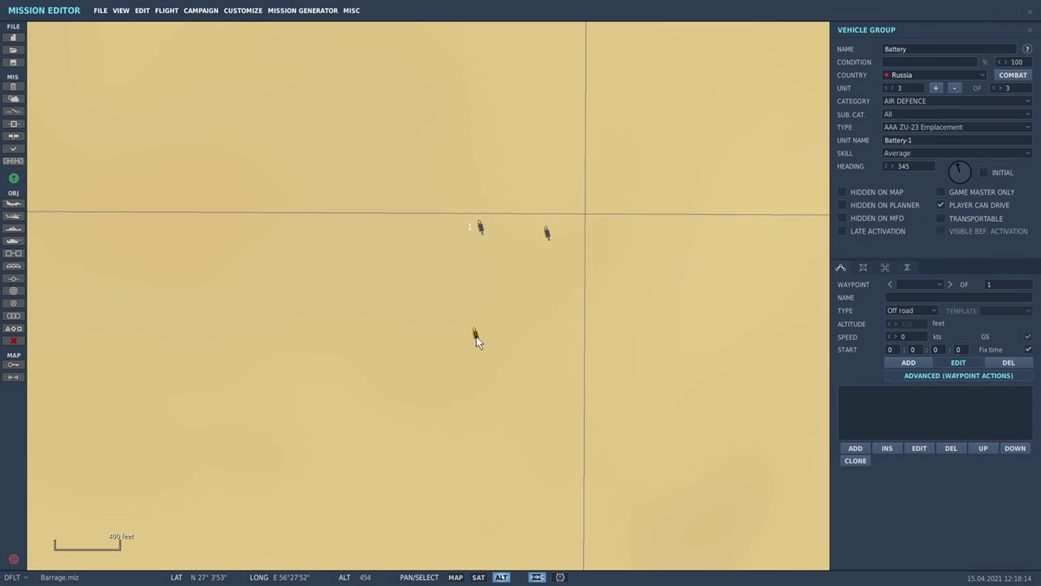
{"action": "left_click_drag", "start_coordinate": [480, 227], "coordinate": [450, 193]}
{"action": "left_click_drag", "start_coordinate": [517, 199], "coordinate": [570, 228]}
{"action": "scroll", "coordinate": [458, 307], "scroll_direction": "down", "scroll_amount": 6}
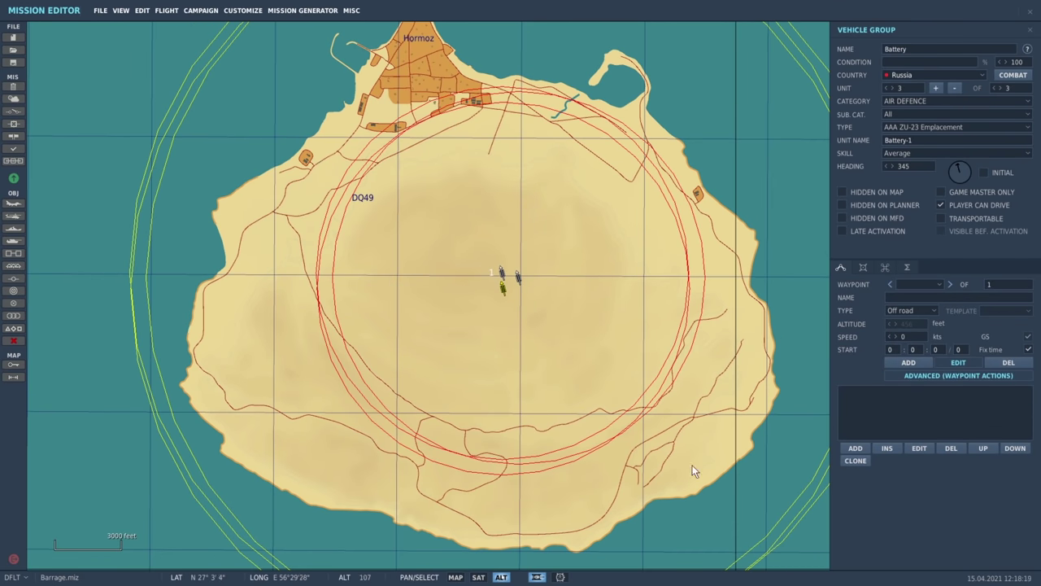
Give the battery a Fire at Point task with altitude enabled at 2500 feet AGL and a zone radius of 3000 feet.
{"action": "left_click", "coordinate": [855, 448]}
{"action": "left_click", "coordinate": [698, 261]}
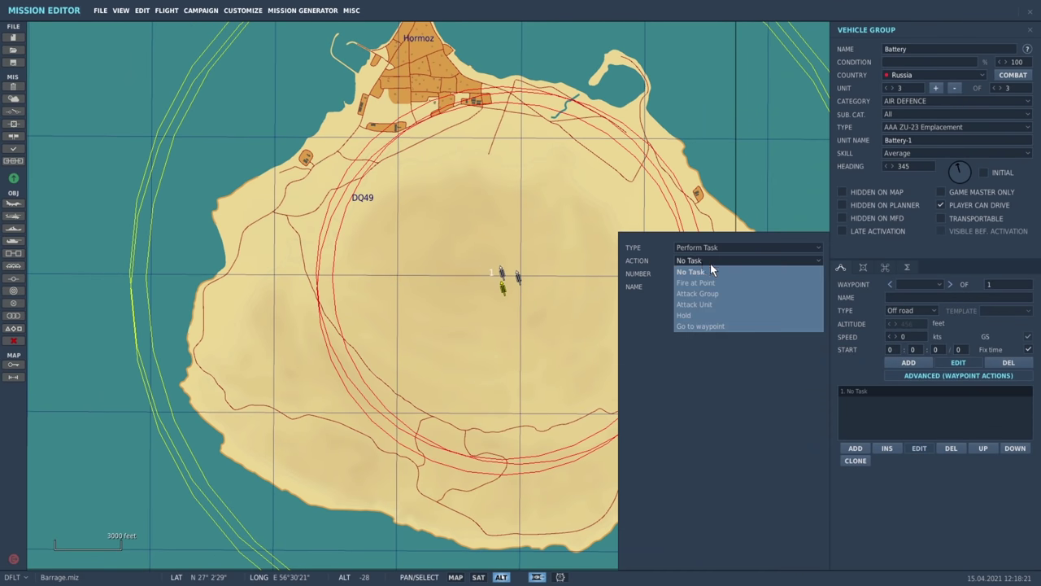
{"action": "left_click", "coordinate": [724, 282]}
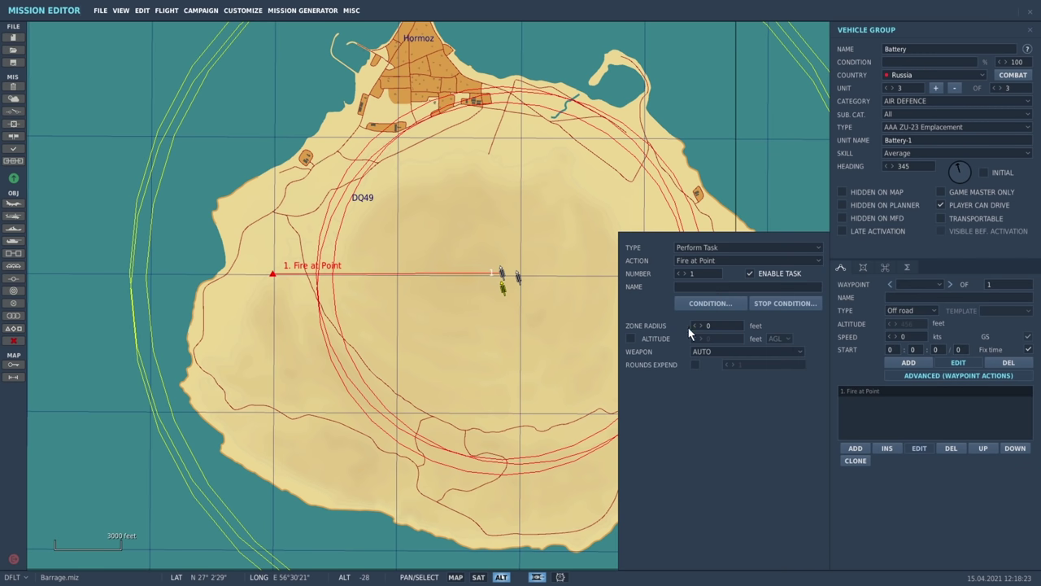
{"action": "left_click", "coordinate": [631, 338]}
{"action": "type", "text": "2500"}
{"action": "left_click", "coordinate": [720, 327]}
{"action": "type", "text": "3000"}
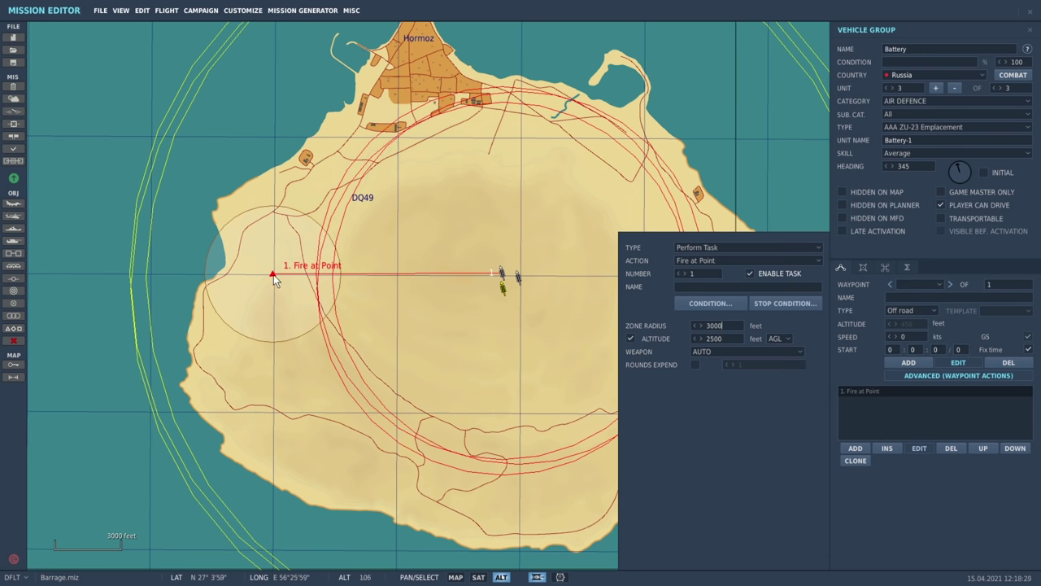
Centre the Fire at Point zone directly over the battery's own three guns.
{"action": "mouse_move", "coordinate": [273, 275]}
{"action": "left_mouse_down"}
{"action": "mouse_move", "coordinate": [304, 259]}
{"action": "mouse_move", "coordinate": [245, 287]}
{"action": "mouse_move", "coordinate": [335, 114]}
{"action": "mouse_move", "coordinate": [275, 145]}
{"action": "mouse_move", "coordinate": [369, 126]}
{"action": "mouse_move", "coordinate": [526, 326]}
{"action": "mouse_move", "coordinate": [473, 358]}
{"action": "mouse_move", "coordinate": [457, 353]}
{"action": "left_mouse_up"}
{"action": "scroll", "coordinate": [244, 287], "scroll_direction": "down", "scroll_amount": 2}
{"action": "scroll", "coordinate": [314, 199], "scroll_direction": "up", "scroll_amount": 1}
{"action": "scroll", "coordinate": [525, 326], "scroll_direction": "up", "scroll_amount": 2}
{"action": "scroll", "coordinate": [526, 326], "scroll_direction": "up", "scroll_amount": 1}
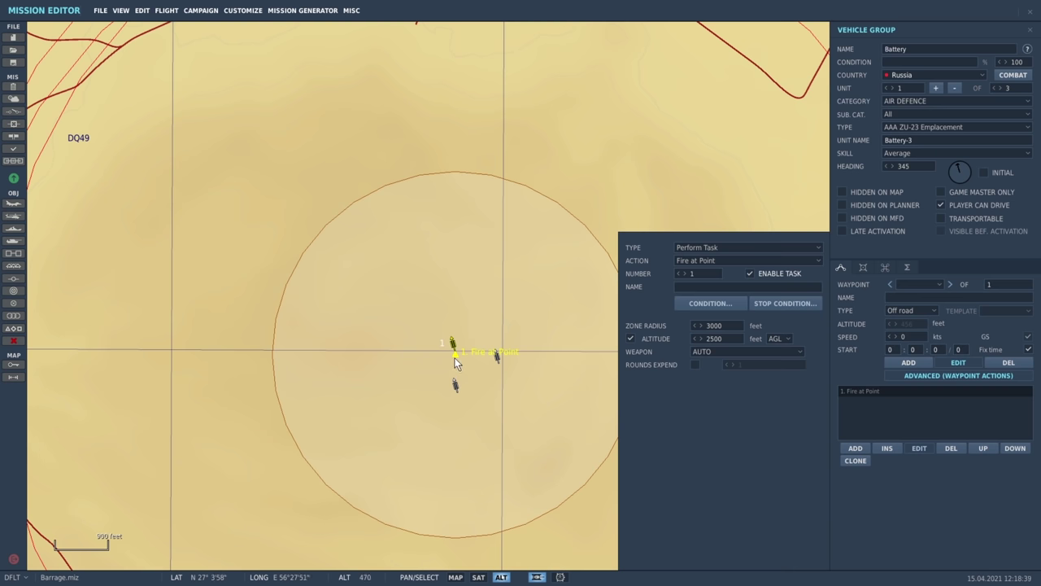
{"action": "mouse_move", "coordinate": [455, 358]}
{"action": "left_mouse_down"}
{"action": "mouse_move", "coordinate": [481, 147]}
{"action": "mouse_move", "coordinate": [459, 106]}
{"action": "left_mouse_up"}
{"action": "scroll", "coordinate": [459, 106], "scroll_direction": "down", "scroll_amount": 3}
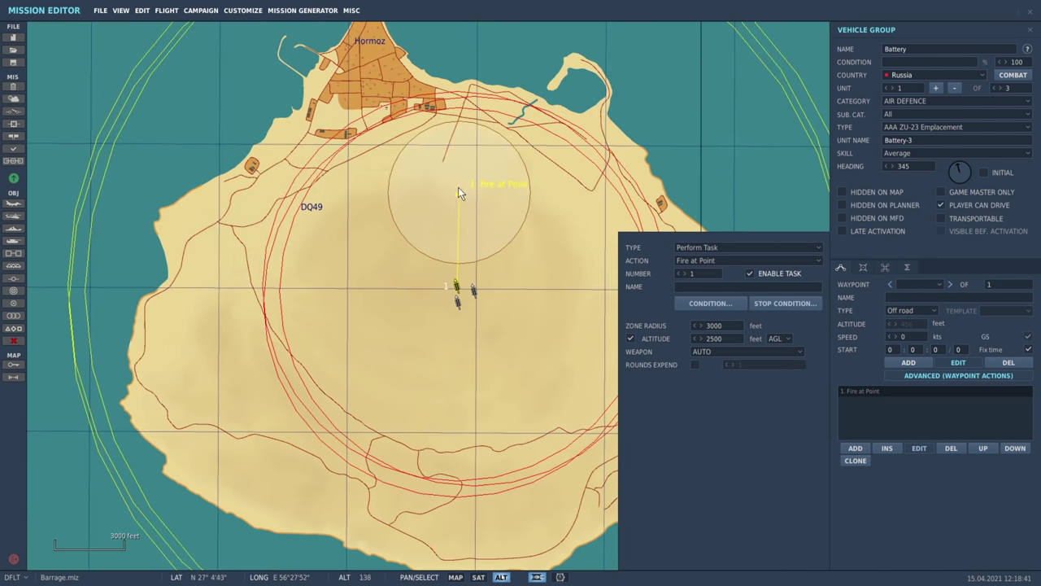
{"action": "mouse_move", "coordinate": [458, 187]}
{"action": "left_mouse_down"}
{"action": "mouse_move", "coordinate": [455, 121]}
{"action": "mouse_move", "coordinate": [362, 178]}
{"action": "mouse_move", "coordinate": [198, 334]}
{"action": "mouse_move", "coordinate": [773, 224]}
{"action": "mouse_move", "coordinate": [521, 228]}
{"action": "mouse_move", "coordinate": [461, 292]}
{"action": "left_mouse_up"}
Paste four copies of the battery to the east, west, north and south of the original, and pull the southern copy slightly inland.
{"action": "left_click", "coordinate": [456, 286]}
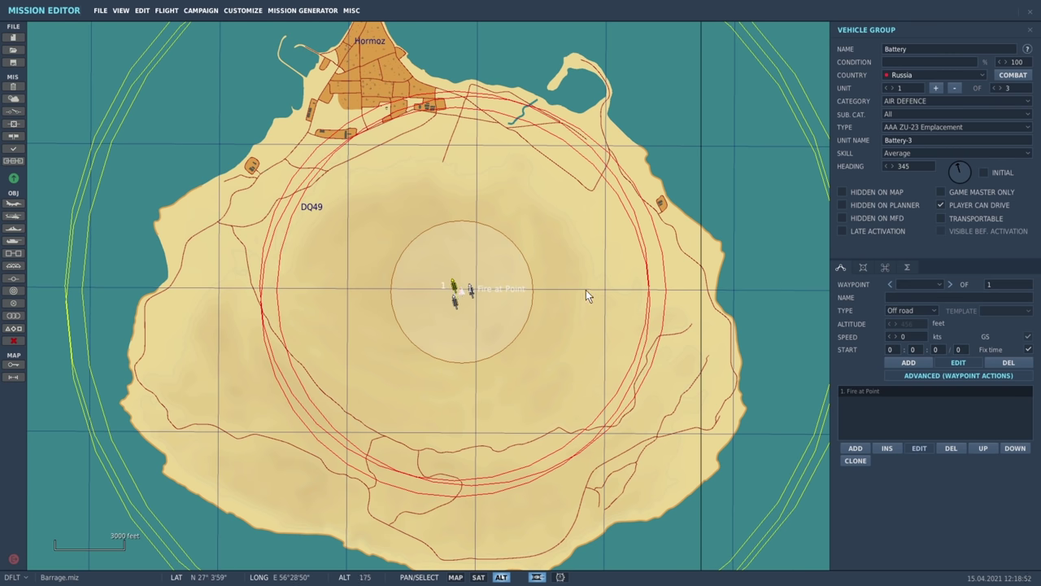
{"action": "key", "text": "ctrl+v"}
{"action": "key", "text": "ctrl+v"}
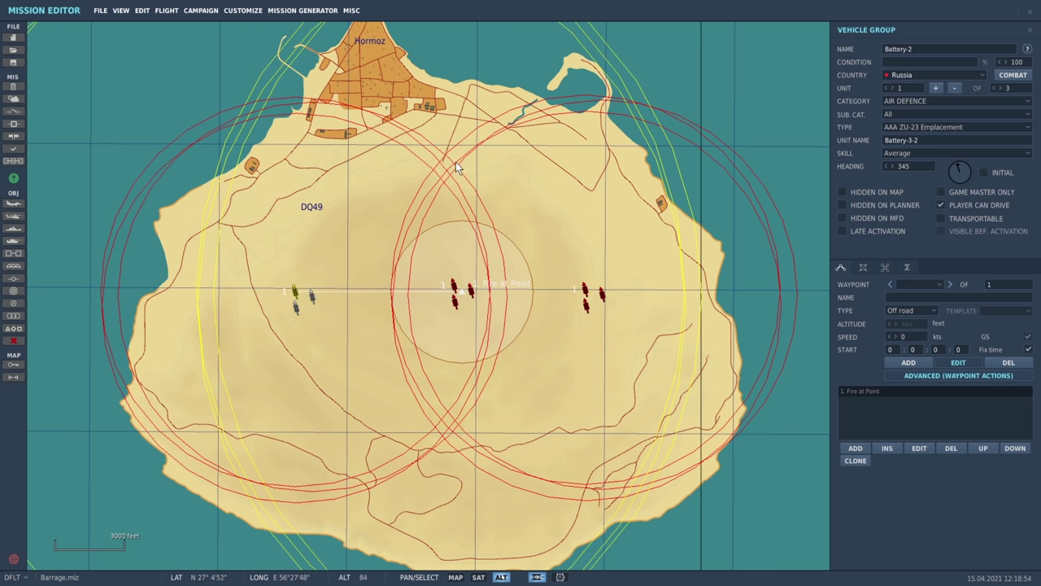
{"action": "key", "text": "ctrl+v"}
{"action": "key", "text": "ctrl+v"}
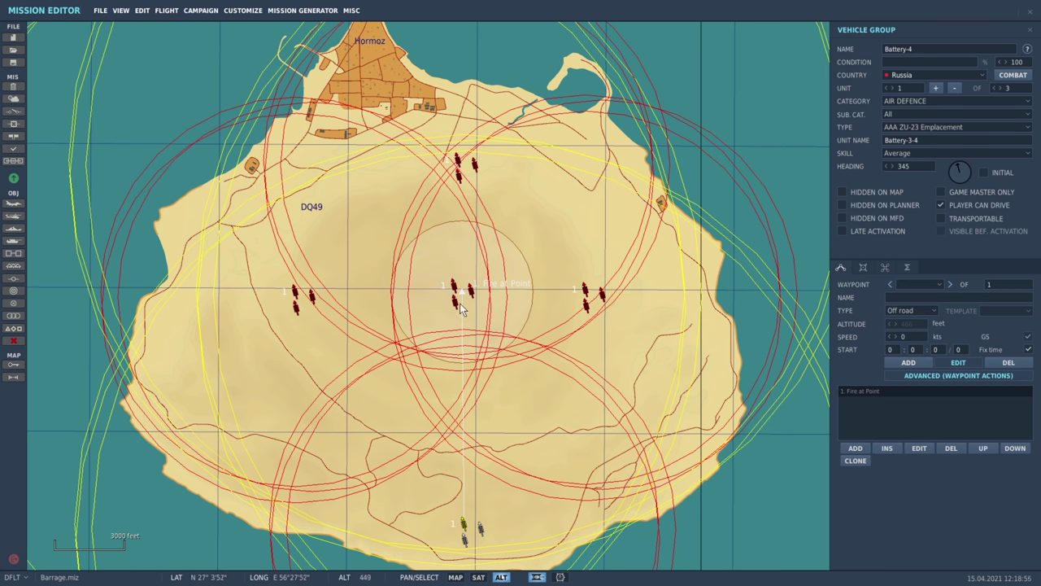
{"action": "scroll", "coordinate": [493, 414], "scroll_direction": "down", "scroll_amount": 1}
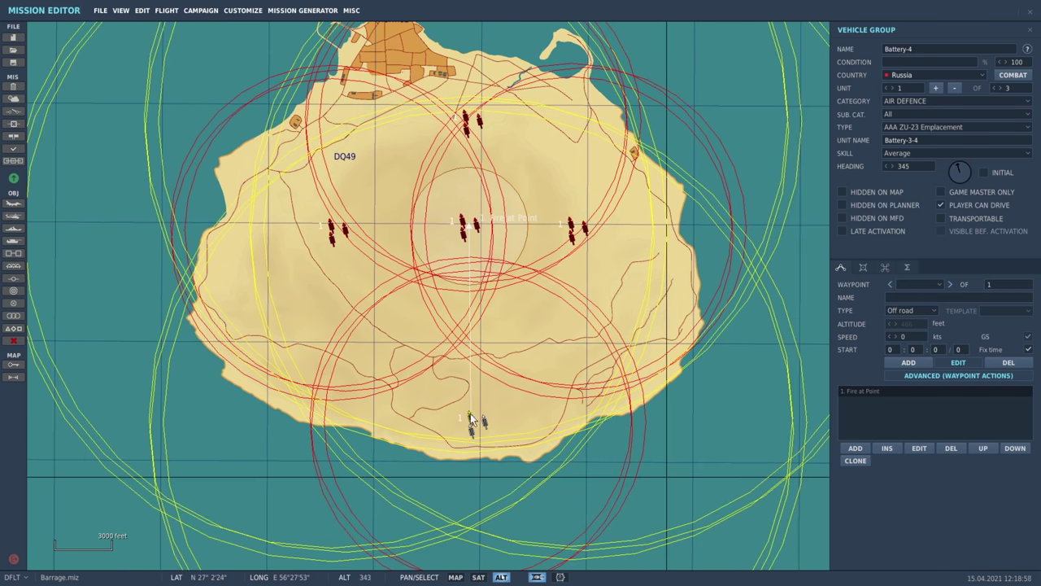
{"action": "left_click_drag", "start_coordinate": [471, 419], "coordinate": [469, 376]}
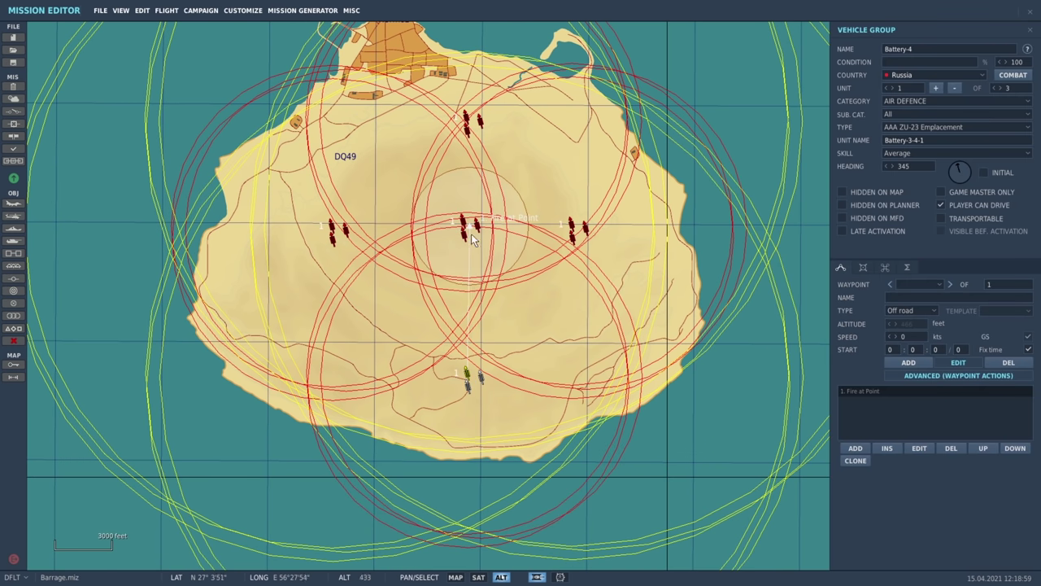
Move the southern battery's fire zone outward to the south and the eastern battery's fire zone outward to the east.
{"action": "mouse_move", "coordinate": [470, 226]}
{"action": "left_mouse_down"}
{"action": "mouse_move", "coordinate": [523, 258]}
{"action": "mouse_move", "coordinate": [468, 469]}
{"action": "mouse_move", "coordinate": [467, 436]}
{"action": "mouse_move", "coordinate": [467, 498]}
{"action": "left_mouse_up"}
{"action": "left_click", "coordinate": [580, 243]}
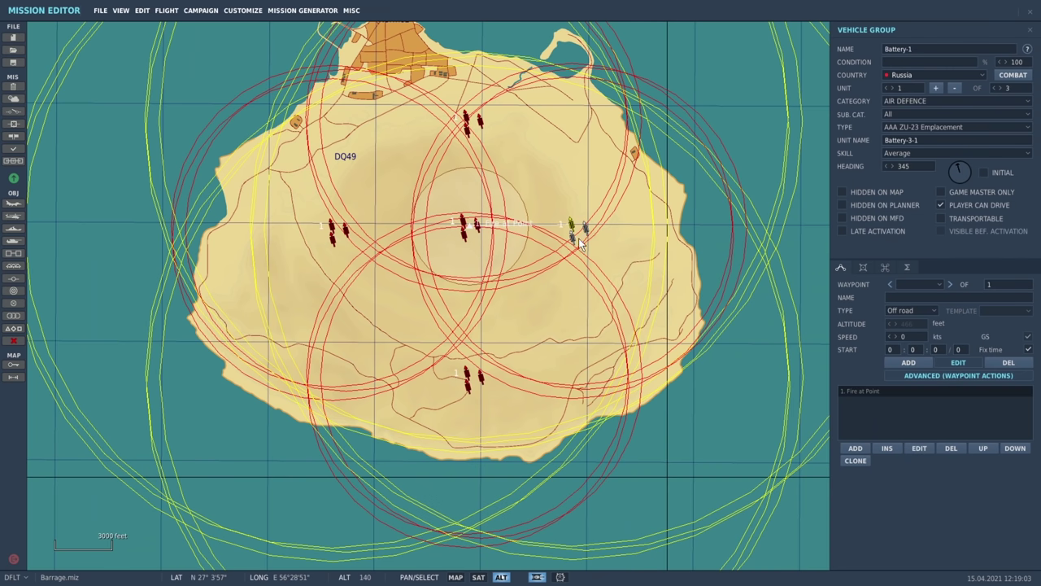
{"action": "left_click_drag", "start_coordinate": [580, 243], "coordinate": [475, 239]}
{"action": "scroll", "coordinate": [378, 232], "scroll_direction": "up", "scroll_amount": 3}
{"action": "mouse_move", "coordinate": [354, 232]}
{"action": "left_mouse_down"}
{"action": "mouse_move", "coordinate": [469, 209]}
{"action": "mouse_move", "coordinate": [633, 223]}
{"action": "left_mouse_up"}
{"action": "scroll", "coordinate": [488, 213], "scroll_direction": "down", "scroll_amount": 3}
Move the northern battery's fire zone from the island's centre to north of its guns.
{"action": "left_click", "coordinate": [400, 122]}
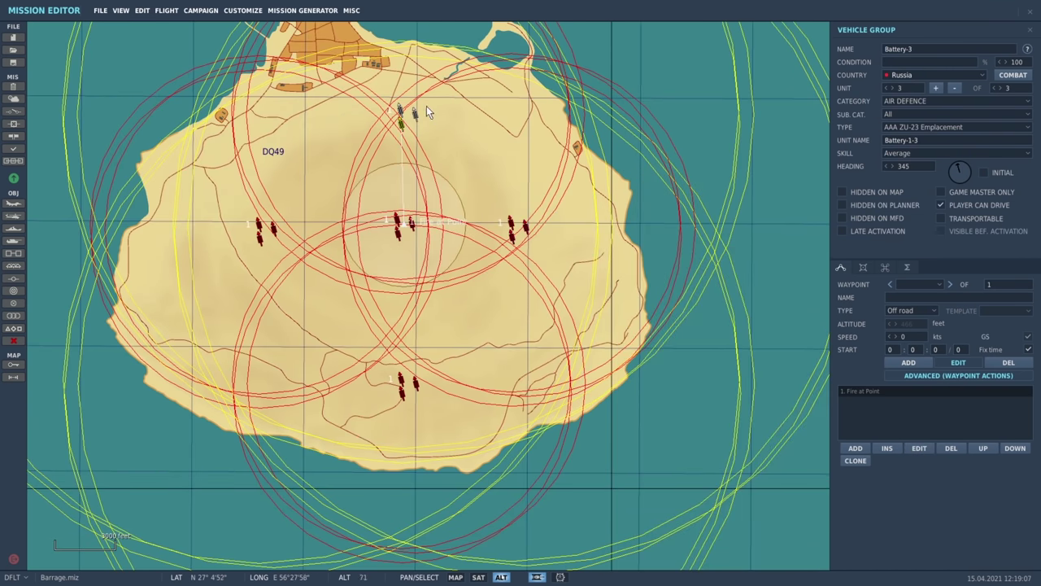
{"action": "left_click_drag", "start_coordinate": [396, 255], "coordinate": [430, 397]}
{"action": "scroll", "coordinate": [431, 398], "scroll_direction": "up", "scroll_amount": 3}
{"action": "left_click", "coordinate": [531, 237]}
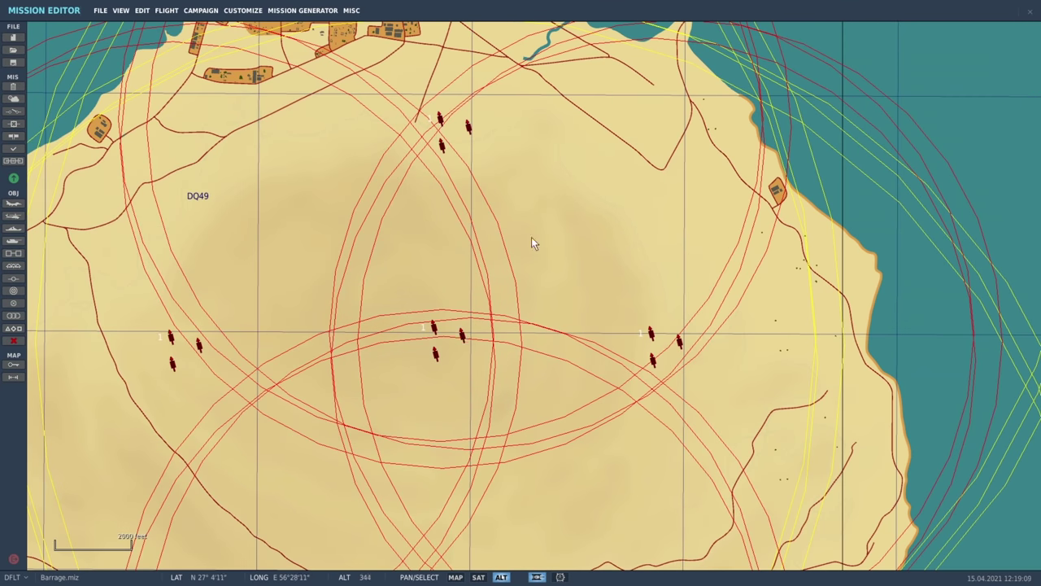
{"action": "left_click", "coordinate": [441, 147]}
{"action": "mouse_move", "coordinate": [451, 338]}
{"action": "left_mouse_down"}
{"action": "mouse_move", "coordinate": [476, 123]}
{"action": "mouse_move", "coordinate": [417, 133]}
{"action": "mouse_move", "coordinate": [425, 228]}
{"action": "left_mouse_up"}
{"action": "scroll", "coordinate": [464, 128], "scroll_direction": "down", "scroll_amount": 1}
Move the western battery's fire zone from the island's centre to the west coast and deselect the group.
{"action": "left_click_drag", "start_coordinate": [365, 399], "coordinate": [491, 194]}
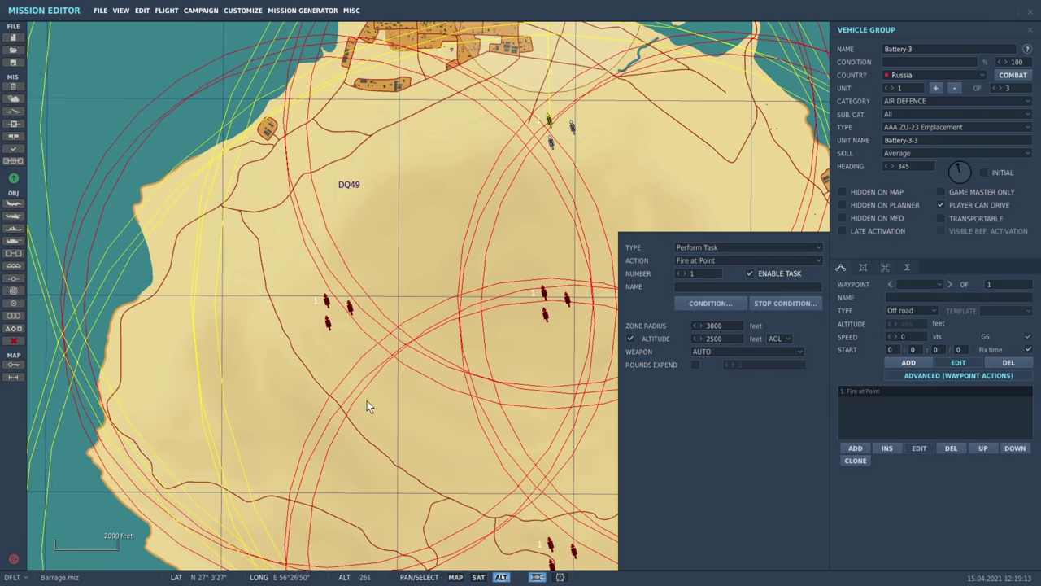
{"action": "left_click", "coordinate": [326, 322]}
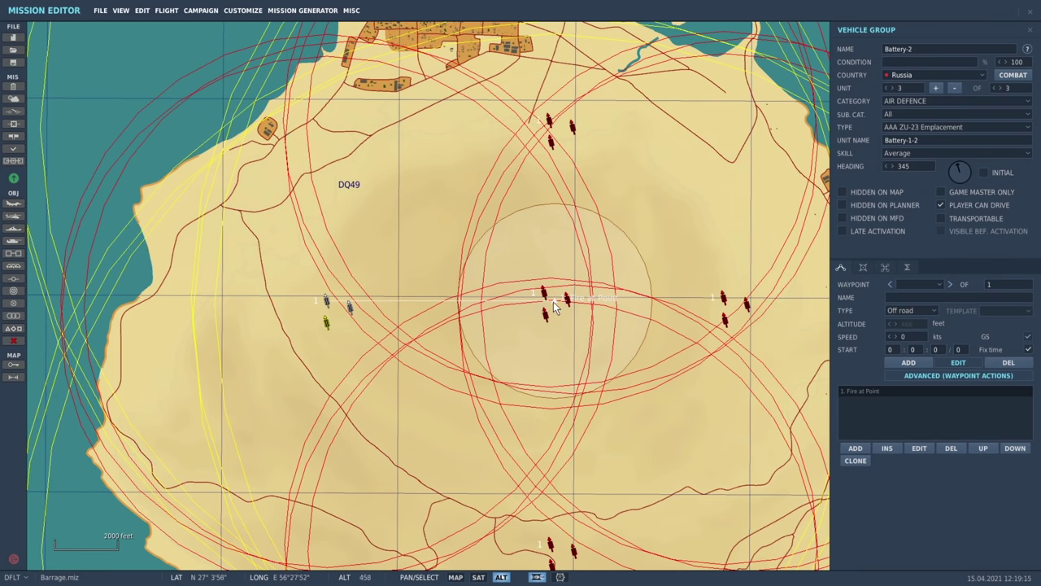
{"action": "left_click_drag", "start_coordinate": [554, 306], "coordinate": [183, 308]}
{"action": "scroll", "coordinate": [324, 342], "scroll_direction": "down", "scroll_amount": 3}
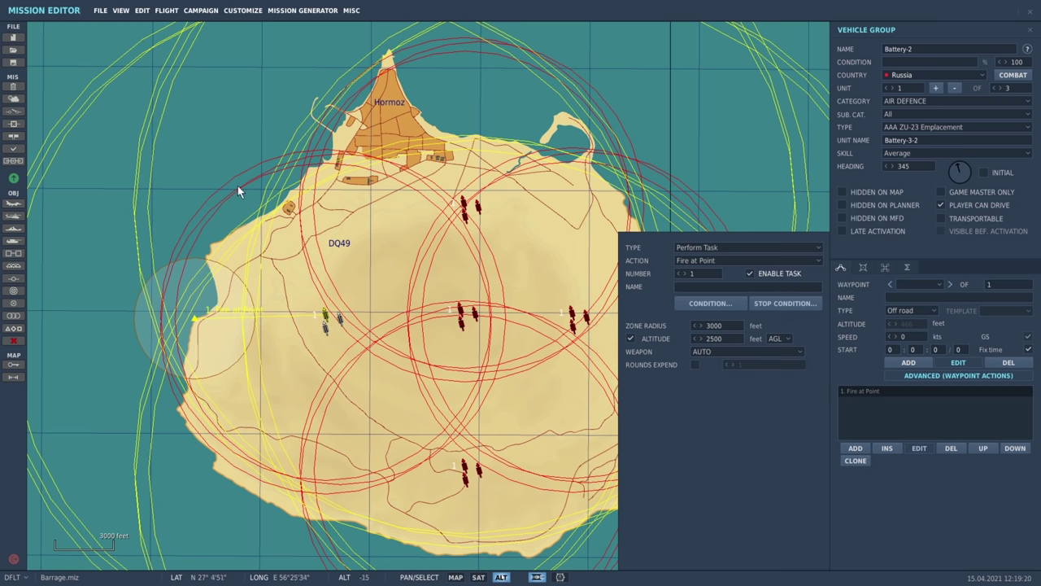
{"action": "left_click_drag", "start_coordinate": [537, 300], "coordinate": [462, 295]}
{"action": "left_click", "coordinate": [442, 244]}
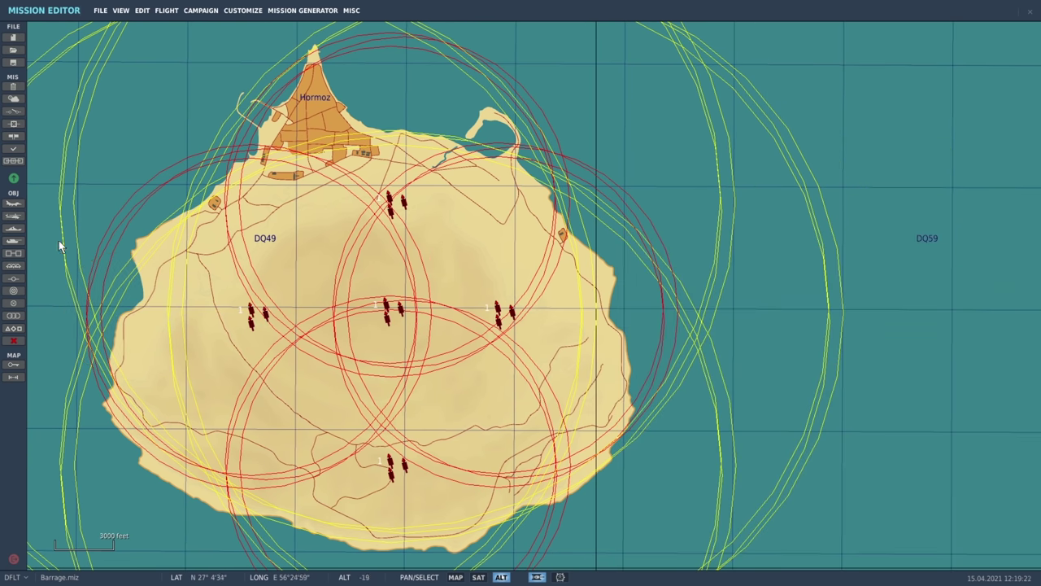
Place a new air defence group with an SPAAA ZSU-57-2 just southeast of the central battery and preview its model.
{"action": "left_click", "coordinate": [13, 242]}
{"action": "left_click", "coordinate": [425, 342]}
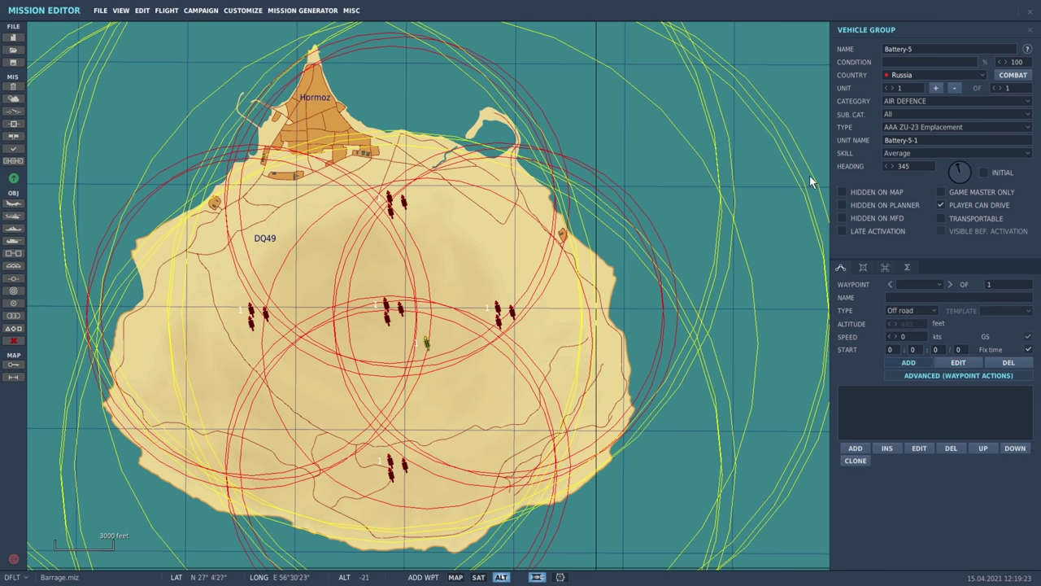
{"action": "left_click", "coordinate": [954, 129]}
{"action": "scroll", "coordinate": [930, 148], "scroll_direction": "down", "scroll_amount": 5}
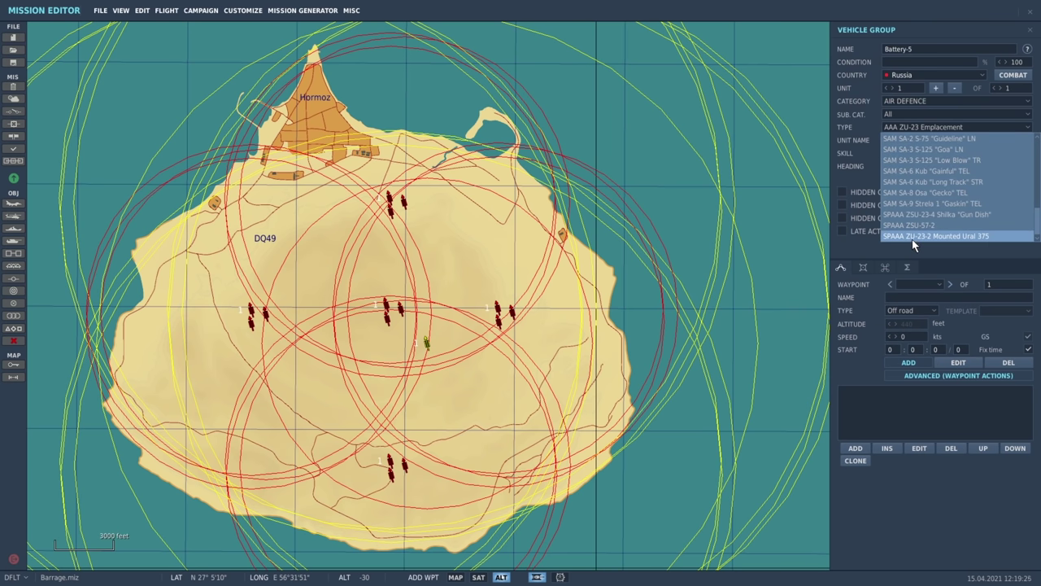
{"action": "left_click", "coordinate": [944, 230]}
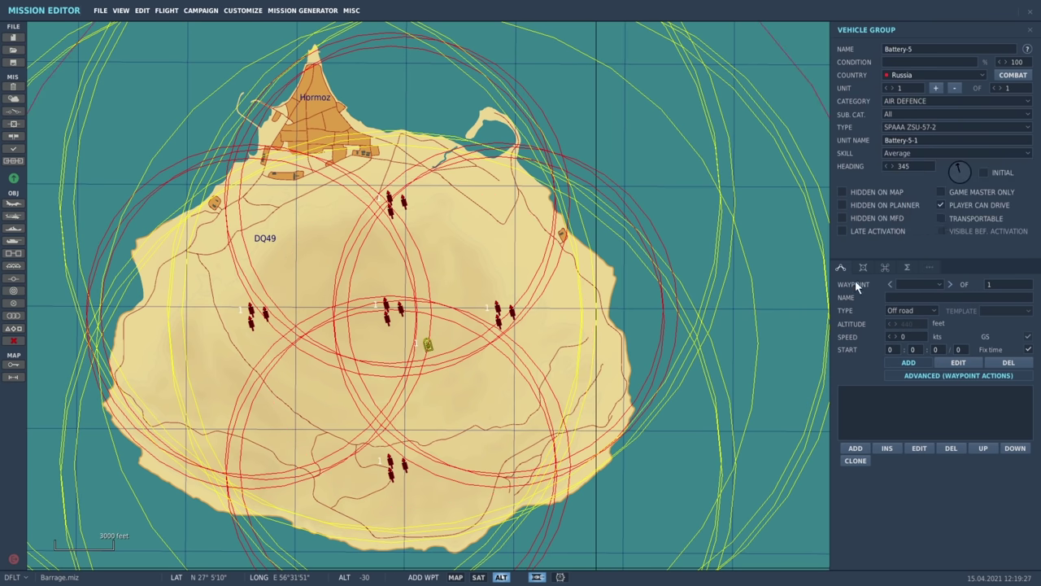
{"action": "left_click", "coordinate": [863, 267]}
{"action": "left_click_drag", "start_coordinate": [269, 389], "coordinate": [373, 338]}
{"action": "left_click", "coordinate": [819, 32]}
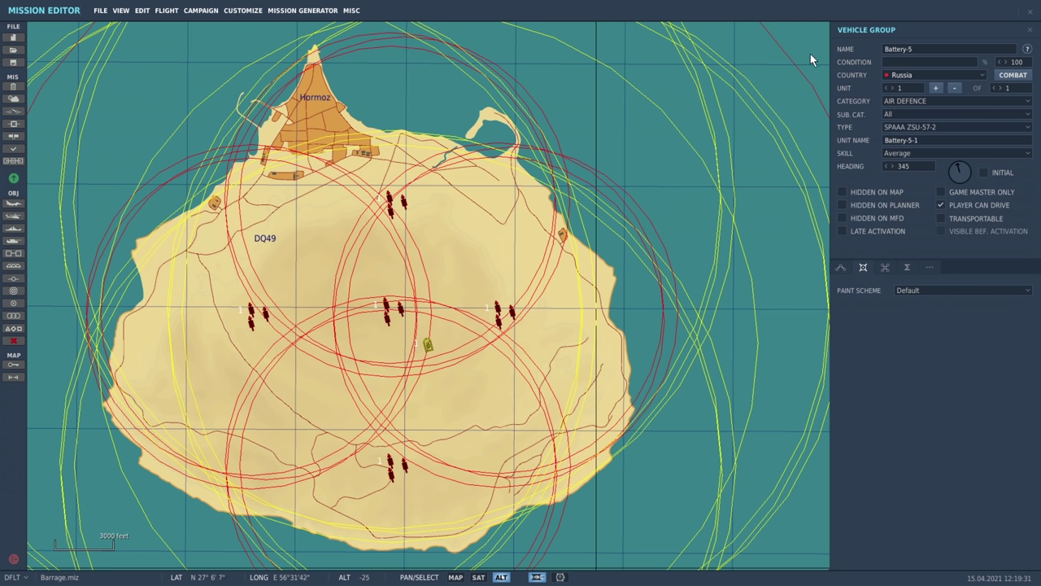
Add a second ZSU-57-2 to the new group and move the group farther southeast of the central battery.
{"action": "left_click", "coordinate": [937, 88]}
{"action": "scroll", "coordinate": [359, 413], "scroll_direction": "up", "scroll_amount": 1}
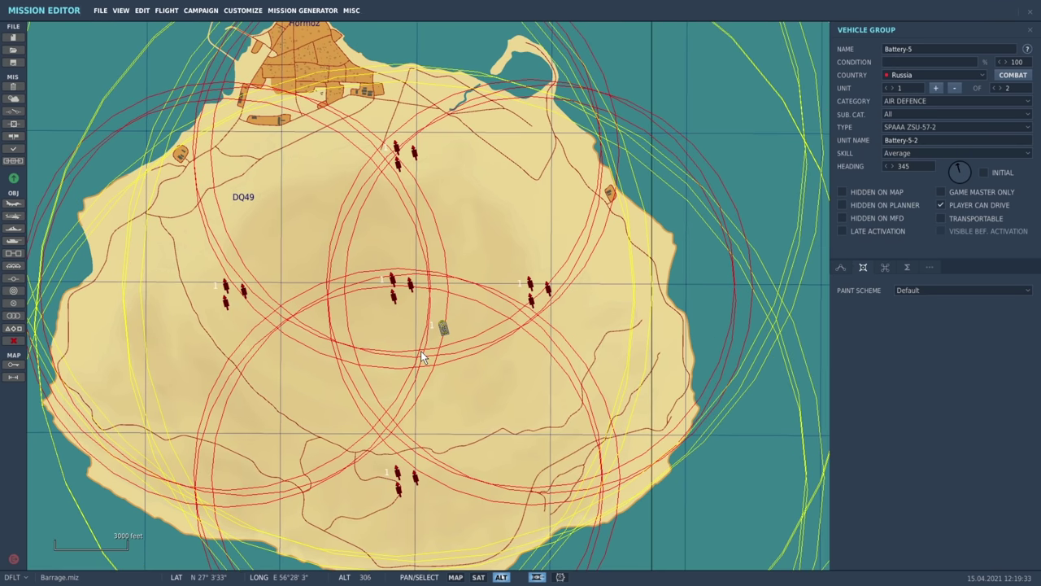
{"action": "left_click", "coordinate": [423, 352]}
{"action": "left_click_drag", "start_coordinate": [448, 334], "coordinate": [474, 398]}
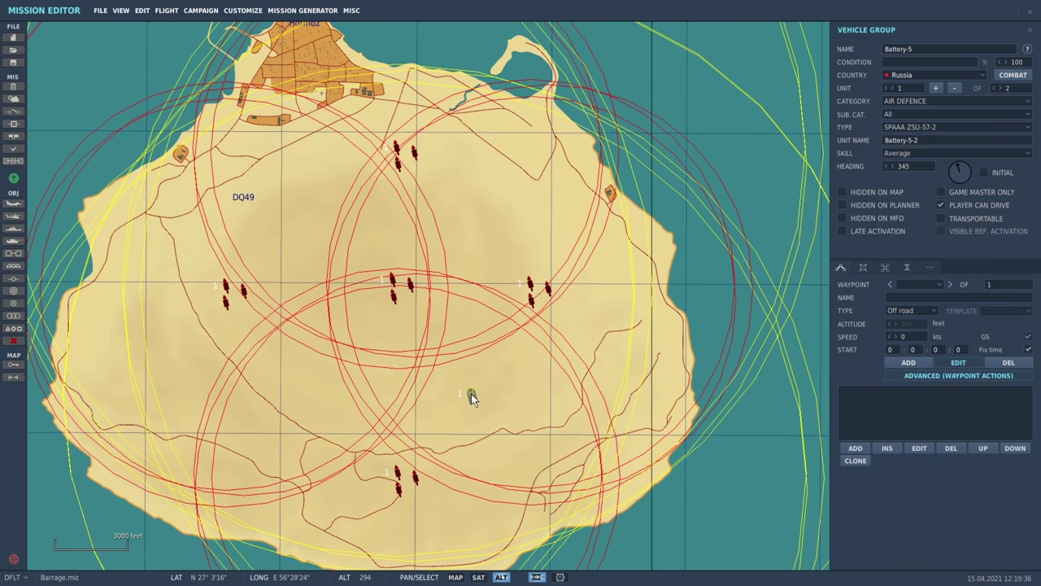
Give the ZSU-57-2 group a Fire at Point task with altitude enabled at 3000 feet AGL and a 3000-foot zone radius.
{"action": "left_click", "coordinate": [855, 449]}
{"action": "left_click", "coordinate": [695, 261]}
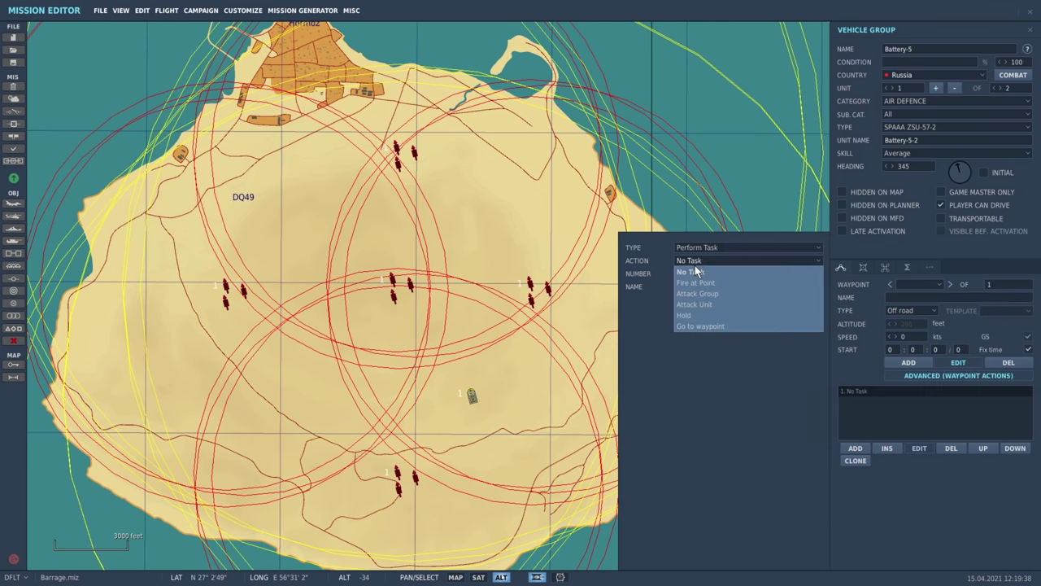
{"action": "left_click", "coordinate": [702, 283]}
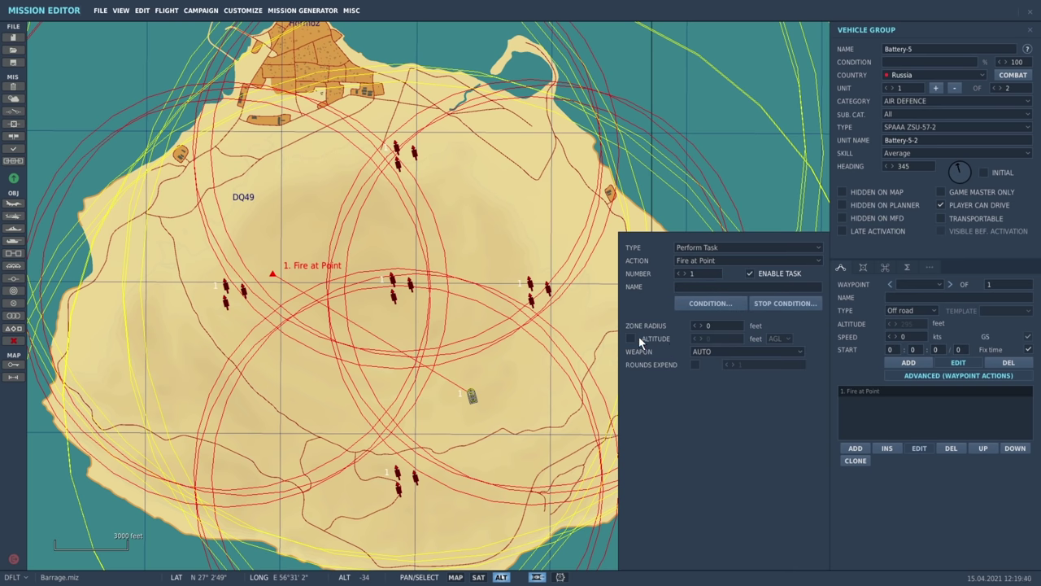
{"action": "left_click", "coordinate": [725, 328]}
{"action": "key", "text": "BackSpace"}
{"action": "type", "text": "3000"}
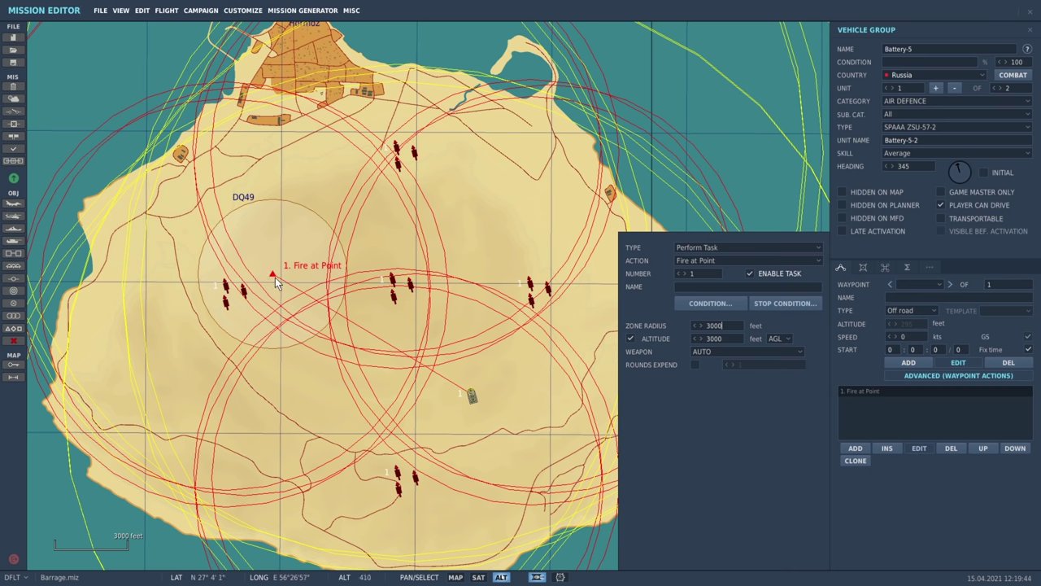
Centre the ZSU-57-2 group's fire zone on its own position and place copies of the group northeast, northwest and southwest of the central battery.
{"action": "left_click_drag", "start_coordinate": [275, 277], "coordinate": [472, 397]}
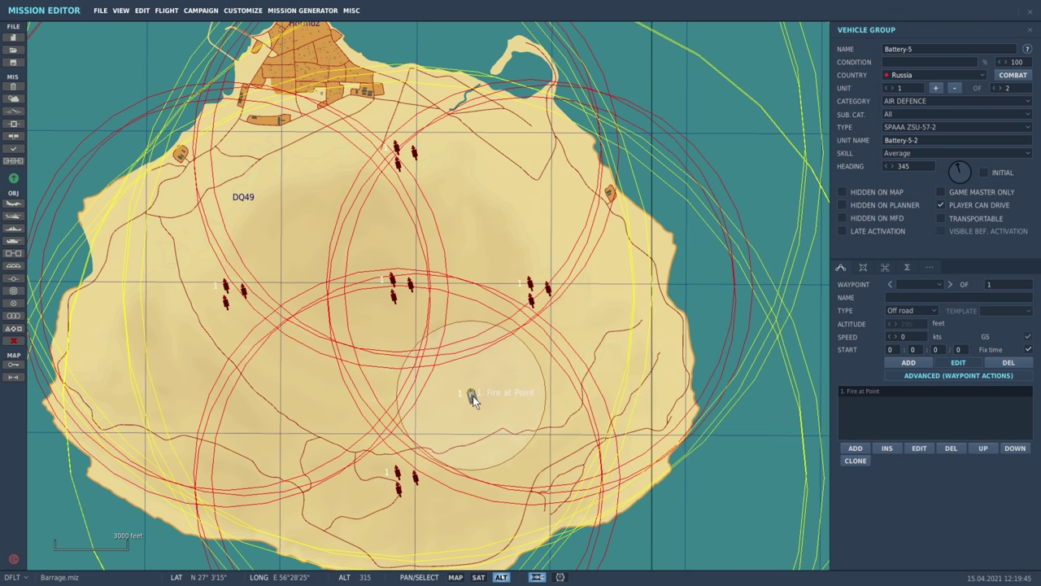
{"action": "left_click", "coordinate": [477, 227]}
{"action": "left_click", "coordinate": [301, 231]}
{"action": "left_click", "coordinate": [289, 391]}
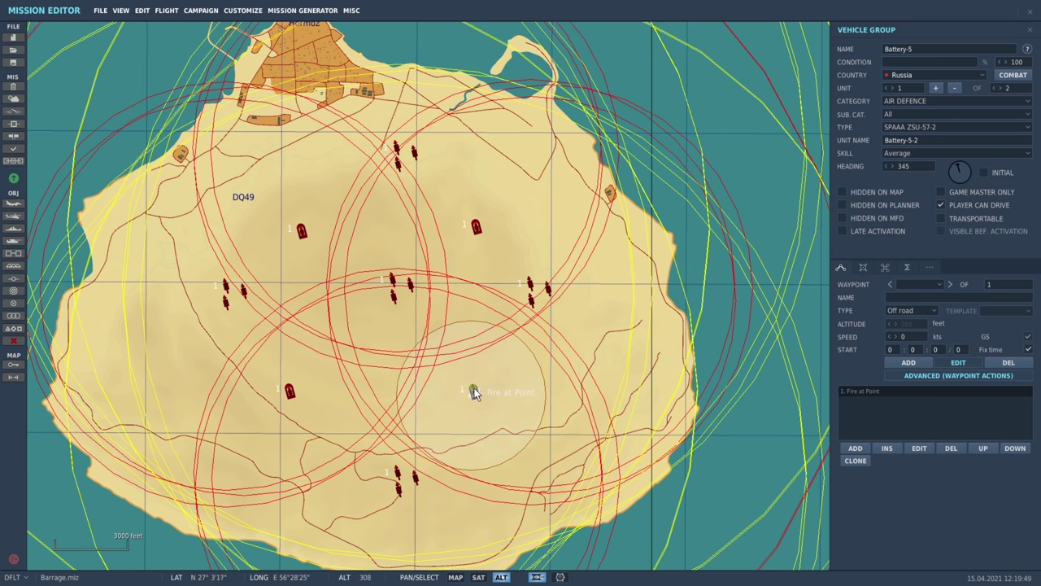
Move the fire zones of the three copied ZSU-57-2 groups onto their own positions.
{"action": "left_click", "coordinate": [471, 396]}
{"action": "left_click_drag", "start_coordinate": [471, 398], "coordinate": [262, 391]}
{"action": "left_click", "coordinate": [288, 392]}
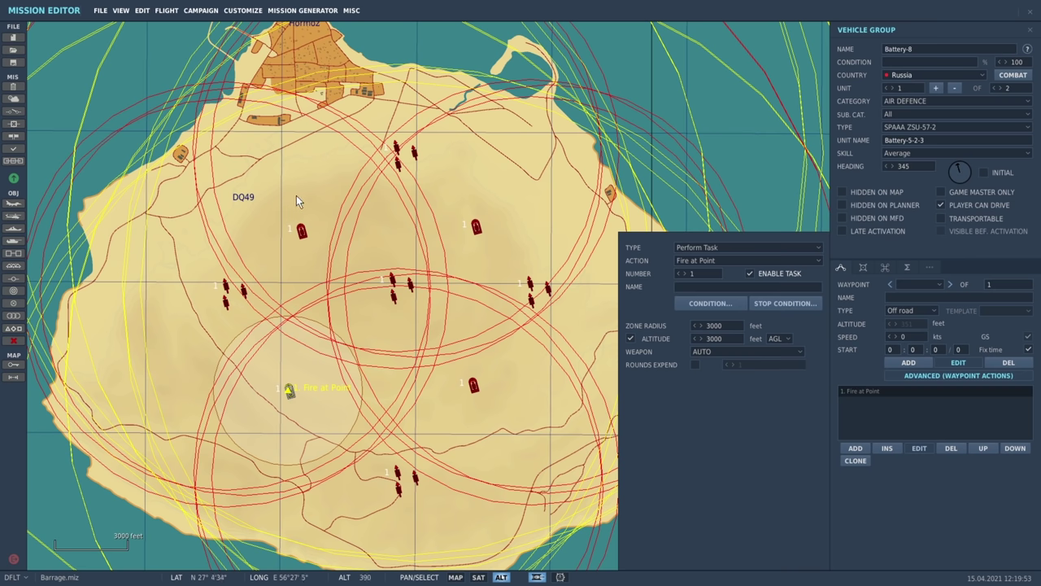
{"action": "left_click", "coordinate": [301, 231]}
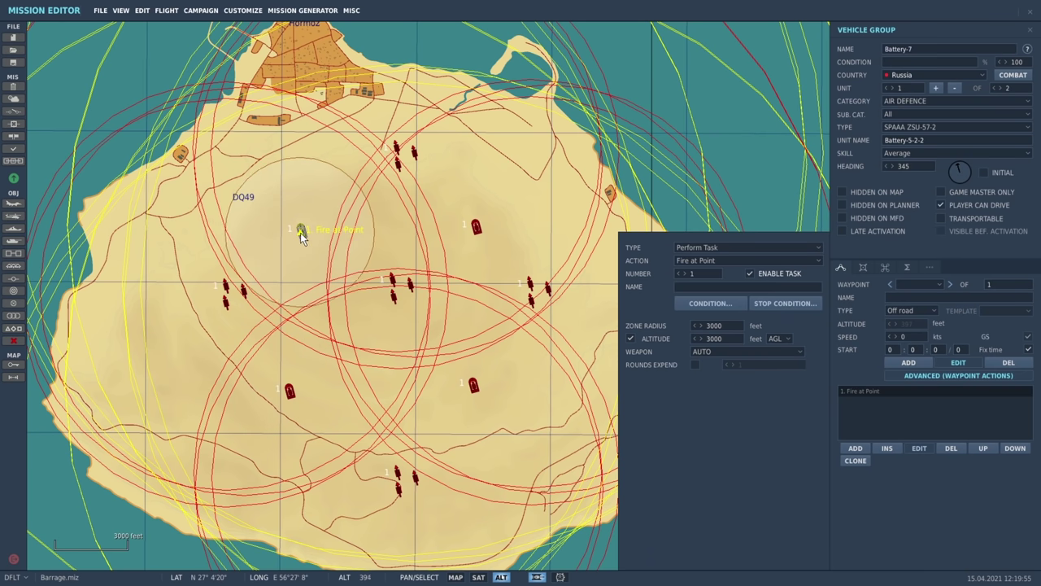
{"action": "left_click", "coordinate": [476, 227]}
{"action": "left_click_drag", "start_coordinate": [471, 398], "coordinate": [475, 223]}
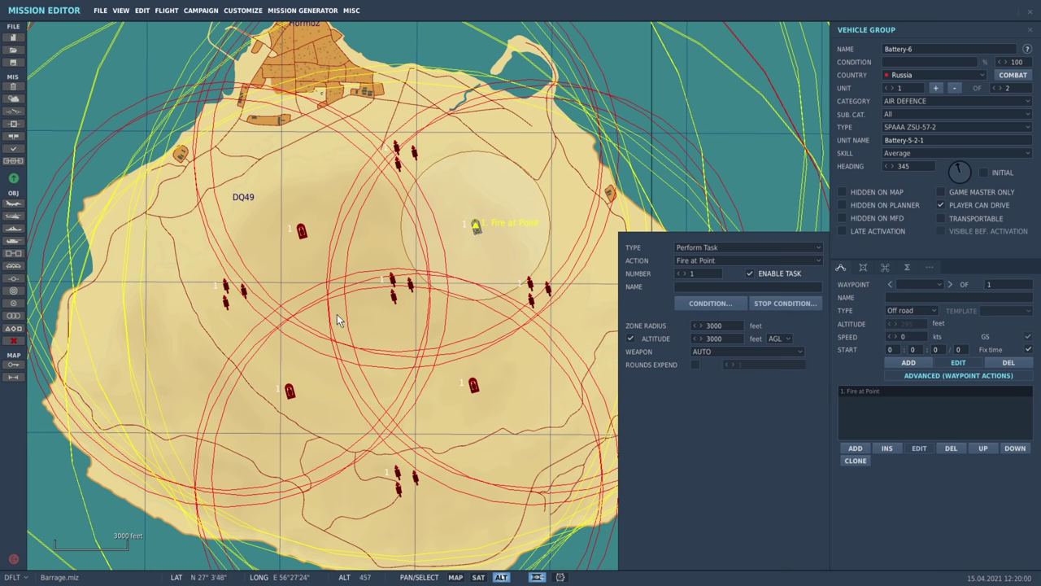
Create a new air defence group with an AAA S-60 57mm, preview its model and position the group just south of the central battery.
{"action": "left_click_drag", "start_coordinate": [427, 327], "coordinate": [417, 289]}
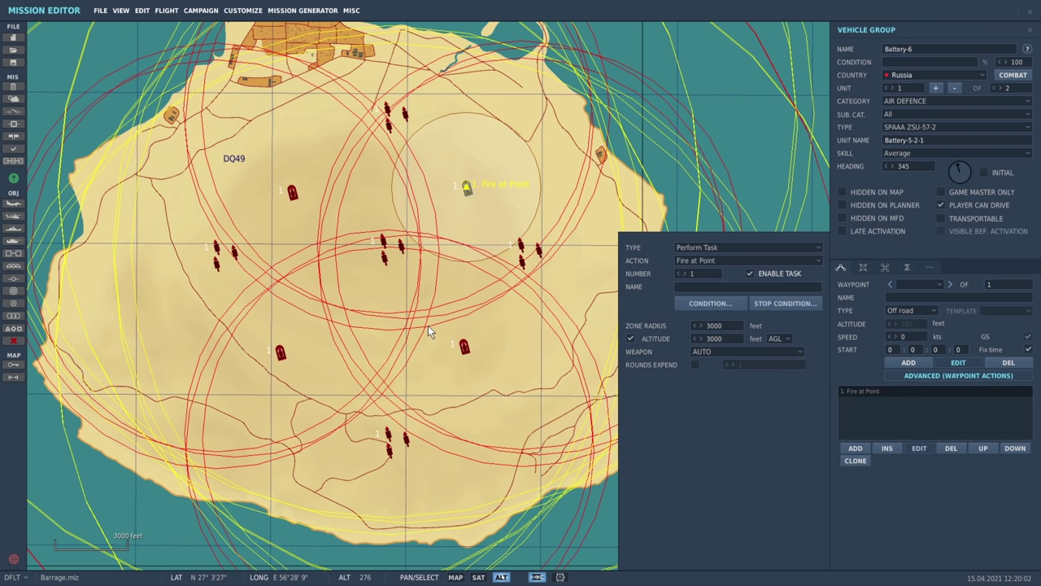
{"action": "left_click", "coordinate": [409, 264]}
{"action": "left_click", "coordinate": [13, 241]}
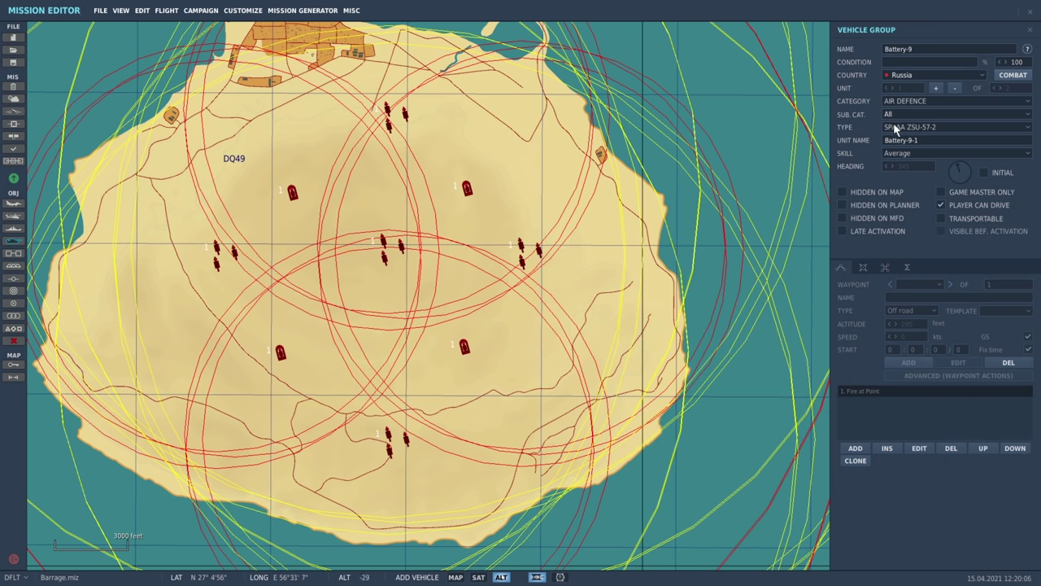
{"action": "left_click", "coordinate": [907, 129]}
{"action": "scroll", "coordinate": [941, 151], "scroll_direction": "up", "scroll_amount": 6}
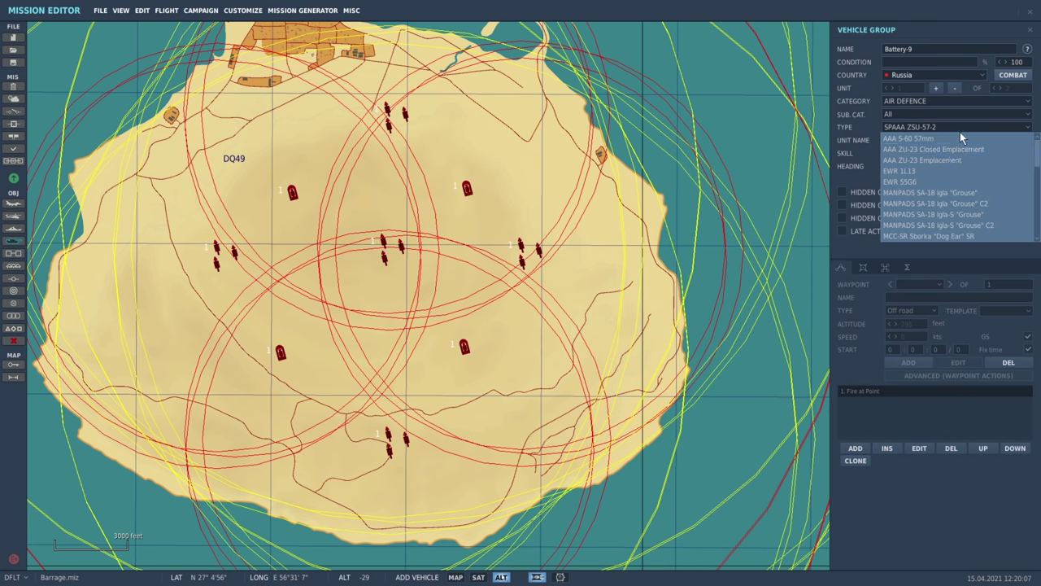
{"action": "left_click", "coordinate": [915, 138]}
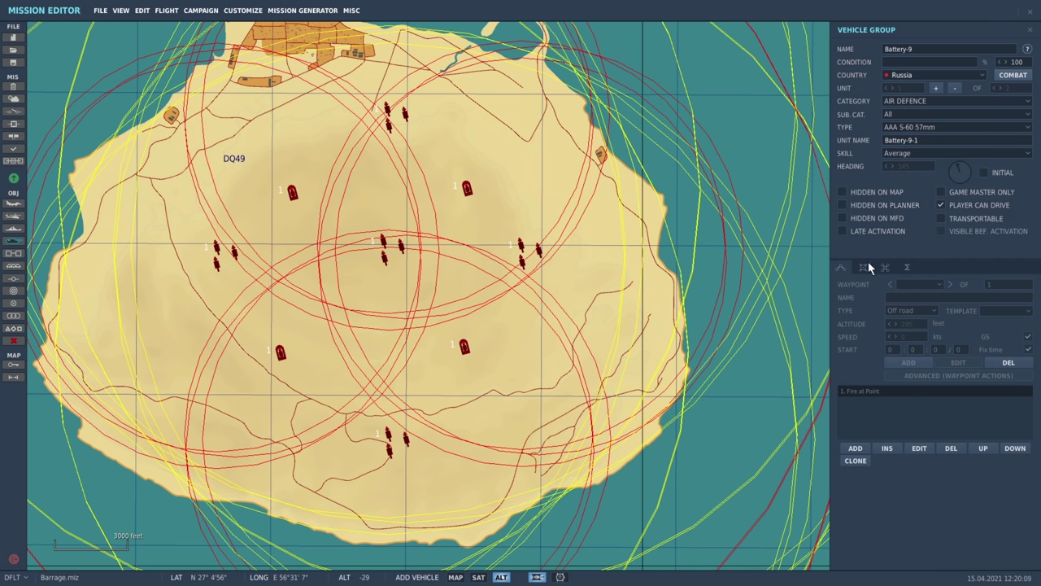
{"action": "left_click", "coordinate": [863, 268]}
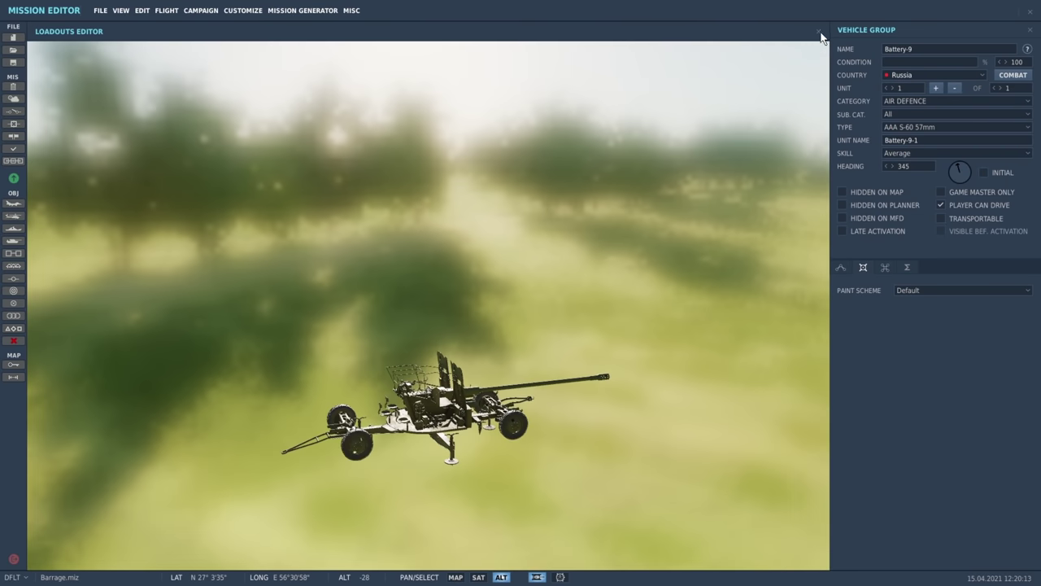
{"action": "left_click", "coordinate": [818, 31]}
{"action": "left_click", "coordinate": [484, 350]}
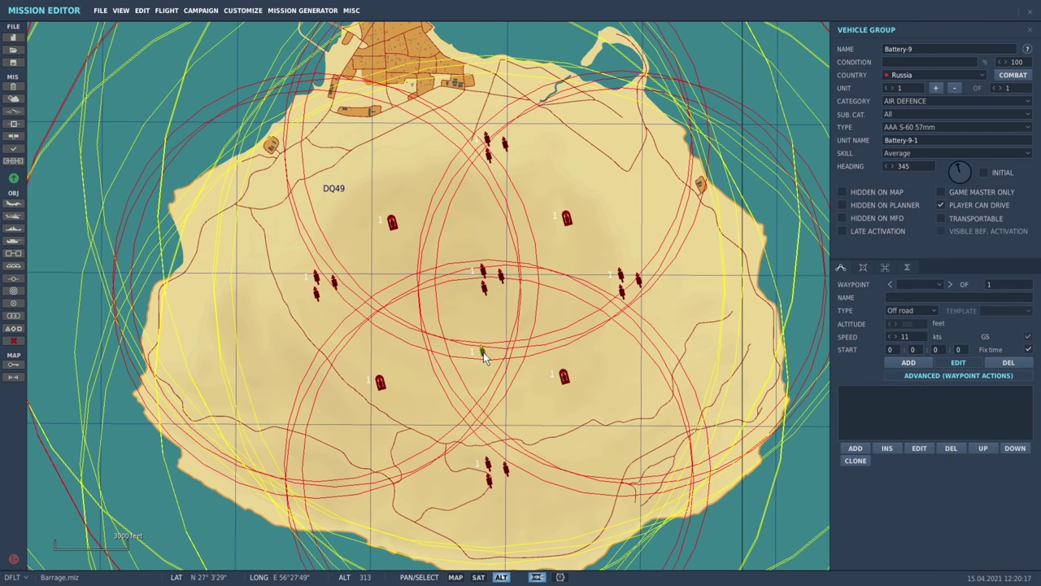
Add a second S-60 to the group, move the group to the island's west coast and place a copy on the east coast.
{"action": "left_click", "coordinate": [935, 88]}
{"action": "scroll", "coordinate": [488, 350], "scroll_direction": "down", "scroll_amount": 2}
{"action": "left_click_drag", "start_coordinate": [490, 345], "coordinate": [485, 359]}
{"action": "right_click_drag", "start_coordinate": [485, 359], "coordinate": [518, 329]}
{"action": "left_click_drag", "start_coordinate": [518, 328], "coordinate": [333, 331]}
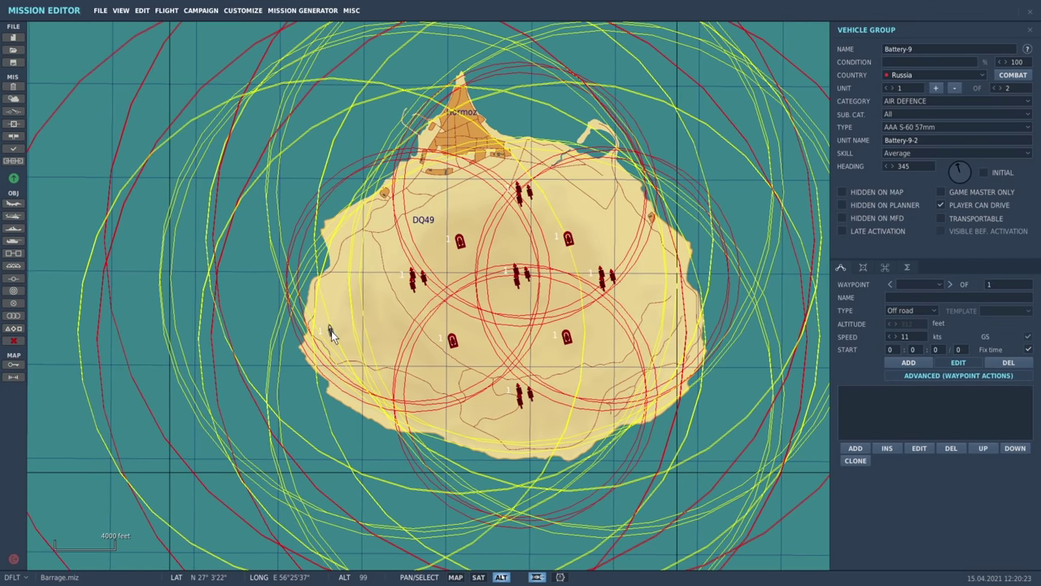
{"action": "left_click", "coordinate": [668, 260]}
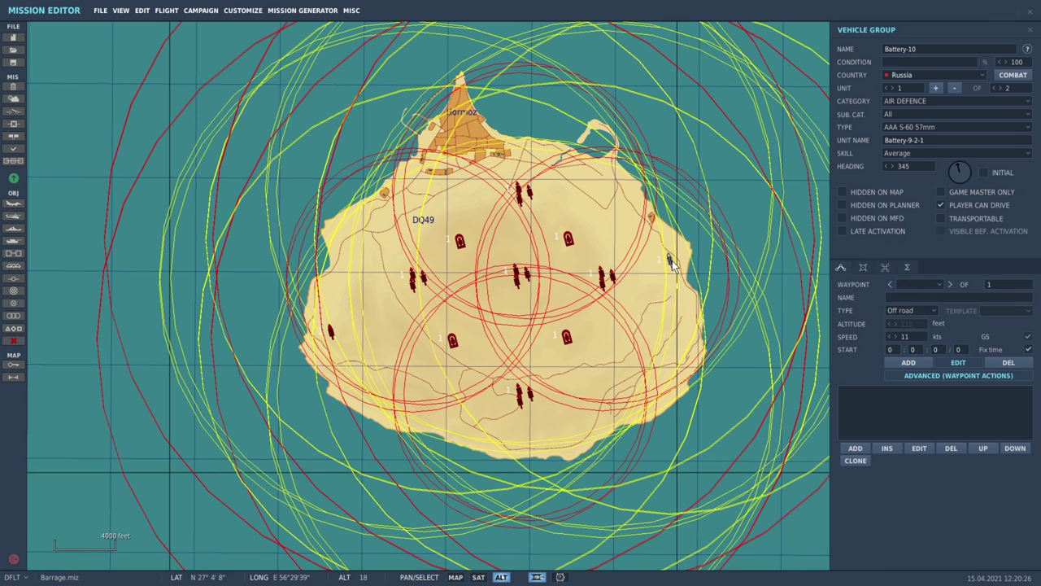
Give the eastern S-60 group a Fire at Point task with a 3000-foot zone radius at 8000 feet AGL, centred west of the central battery.
{"action": "left_click", "coordinate": [855, 448]}
{"action": "left_click", "coordinate": [721, 260]}
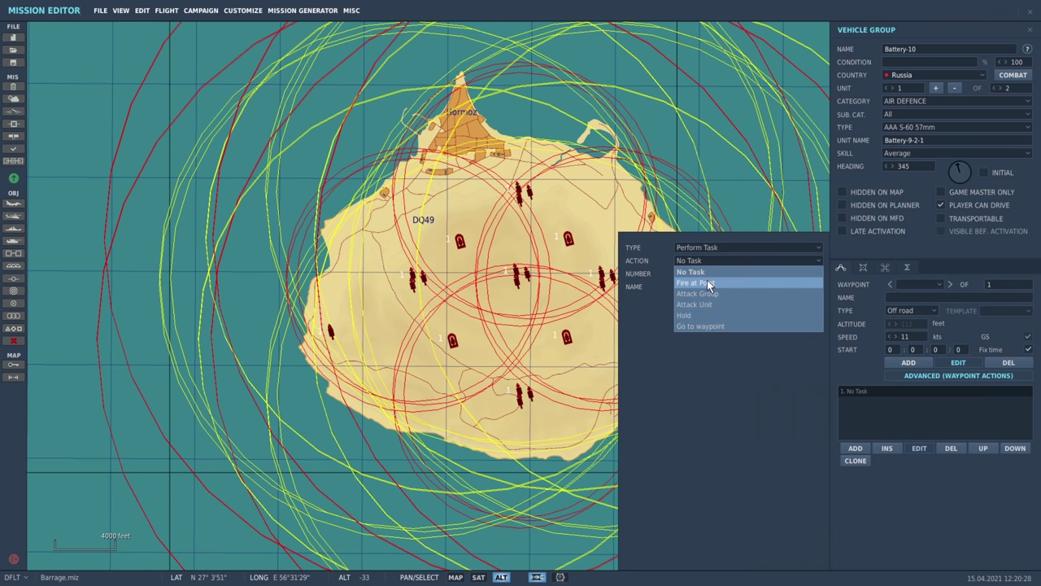
{"action": "left_click", "coordinate": [707, 283]}
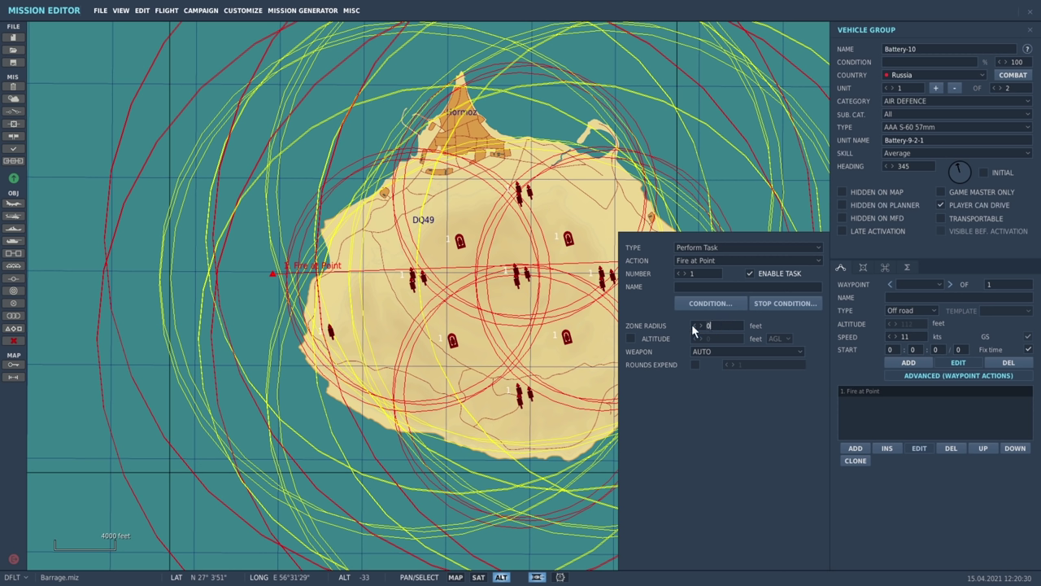
{"action": "type", "text": "000"}
{"action": "left_click", "coordinate": [631, 338]}
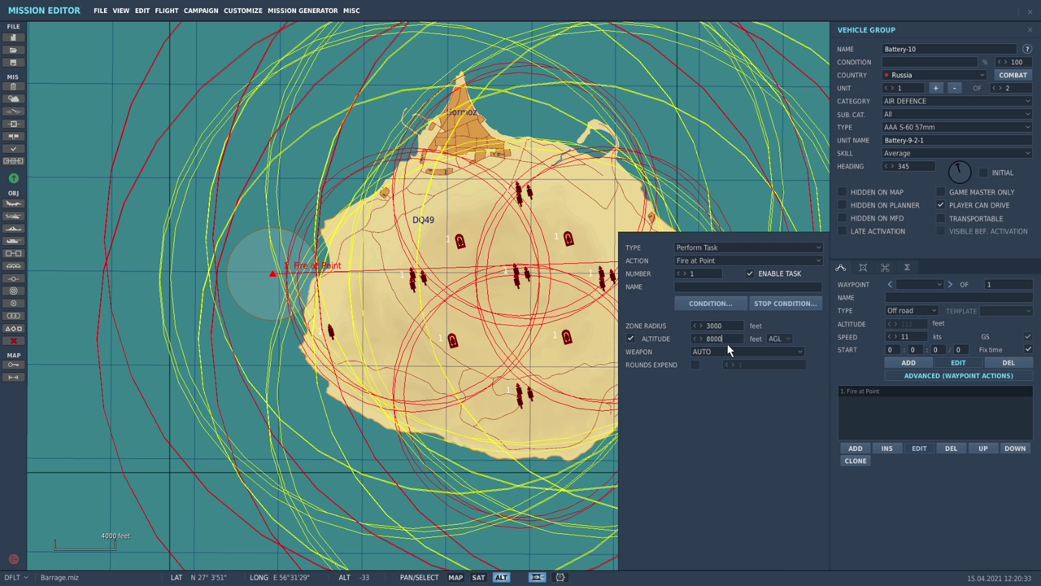
{"action": "left_click_drag", "start_coordinate": [259, 276], "coordinate": [440, 300]}
{"action": "right_click_drag", "start_coordinate": [439, 300], "coordinate": [344, 301]}
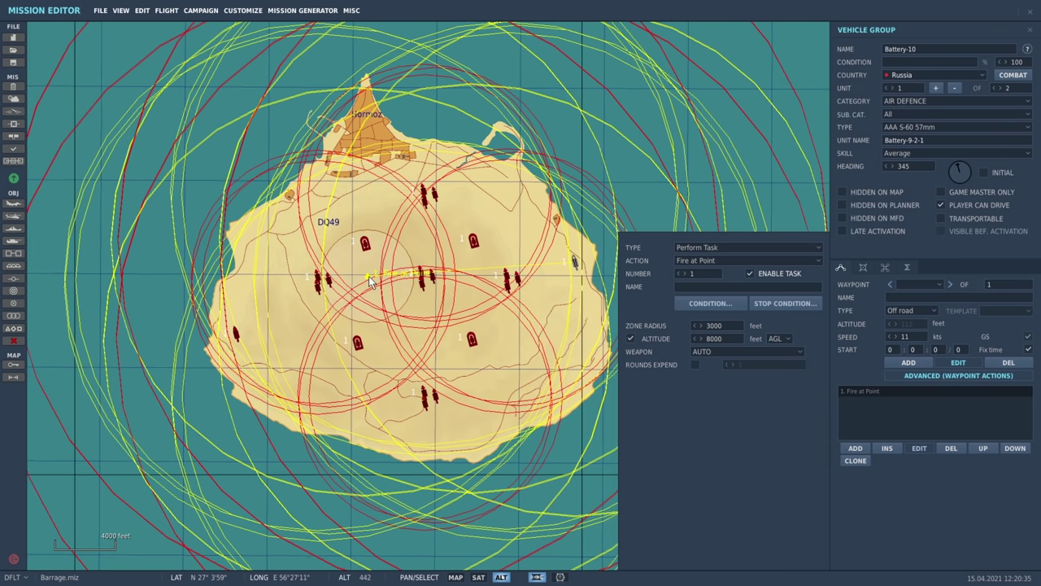
Delete the western S-60 group and replace it with a copy of the eastern S-60 group.
{"action": "left_click", "coordinate": [236, 339]}
{"action": "key", "text": "Delete"}
{"action": "left_click", "coordinate": [574, 261]}
{"action": "key", "text": "ctrl+v"}
{"action": "right_click_drag", "start_coordinate": [248, 360], "coordinate": [288, 345]}
Move the western S-60 group's fire zone to the area between the northeastern ZSU-57-2 group and the eastern battery.
{"action": "scroll", "coordinate": [399, 282], "scroll_direction": "up", "scroll_amount": 3}
{"action": "left_click_drag", "start_coordinate": [400, 283], "coordinate": [523, 246]}
{"action": "scroll", "coordinate": [498, 255], "scroll_direction": "down", "scroll_amount": 2}
{"action": "right_click_drag", "start_coordinate": [523, 246], "coordinate": [456, 259]}
{"action": "left_click_drag", "start_coordinate": [456, 258], "coordinate": [499, 246]}
{"action": "right_click_drag", "start_coordinate": [248, 424], "coordinate": [209, 425]}
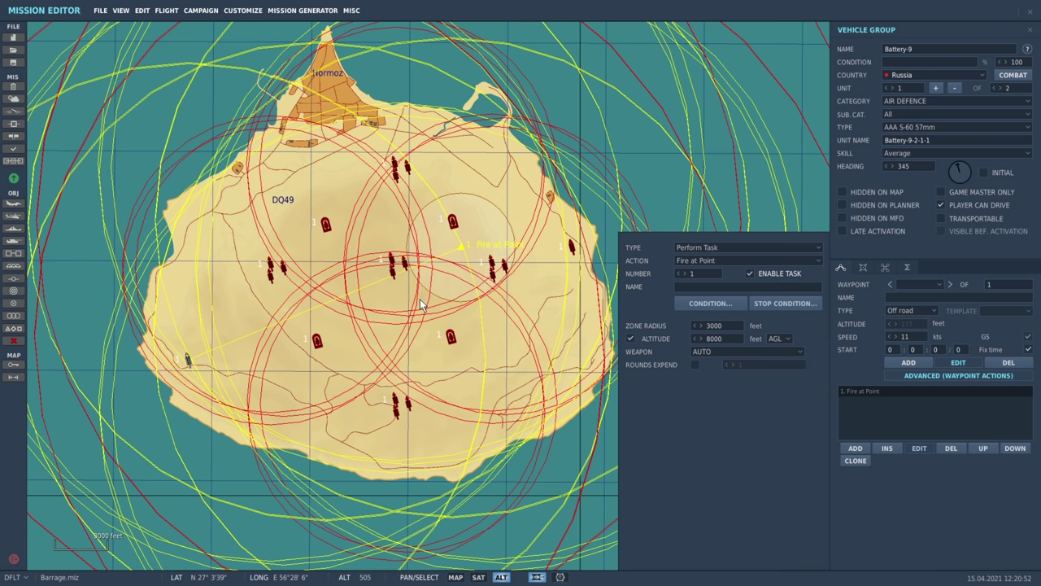
Place a new vehicle group south of the central battery and make it an armor group with an APC BTR-80.
{"action": "left_click", "coordinate": [262, 194]}
{"action": "left_click", "coordinate": [13, 241]}
{"action": "left_click", "coordinate": [367, 323]}
{"action": "left_click", "coordinate": [927, 99]}
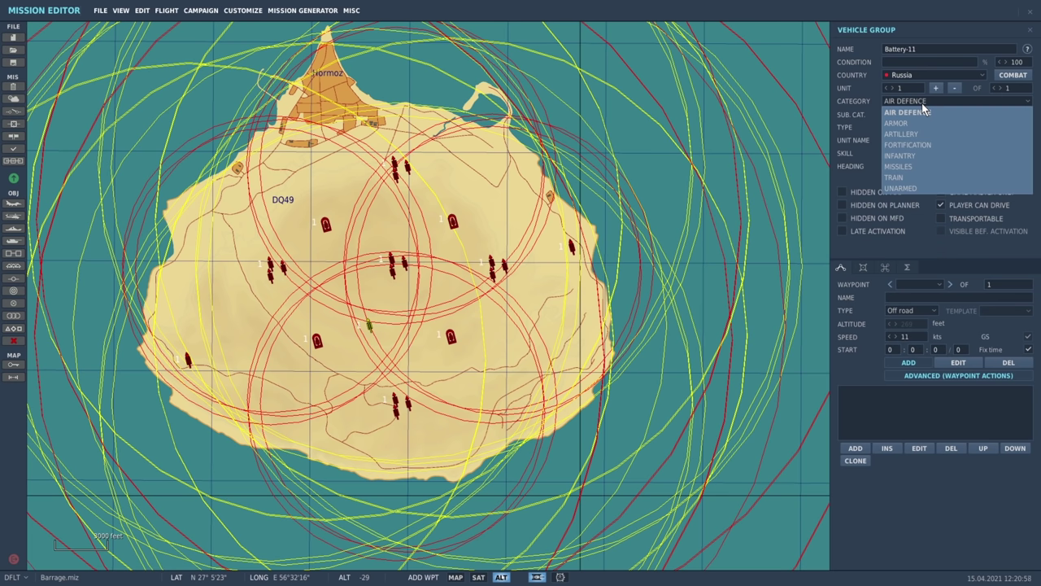
{"action": "left_click", "coordinate": [918, 123]}
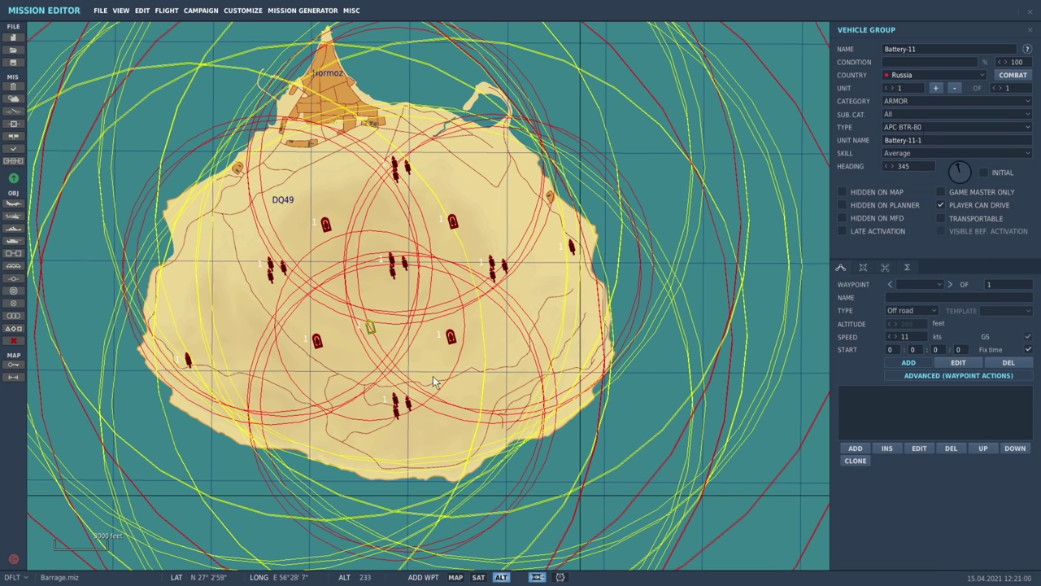
Give the BTR-80 group a Fire at Point task with altitude enabled at 500 feet AGL and a 3000-foot zone radius.
{"action": "scroll", "coordinate": [442, 383], "scroll_direction": "up", "scroll_amount": 1}
{"action": "left_click", "coordinate": [854, 449]}
{"action": "left_click", "coordinate": [720, 260]}
{"action": "left_click", "coordinate": [714, 281]}
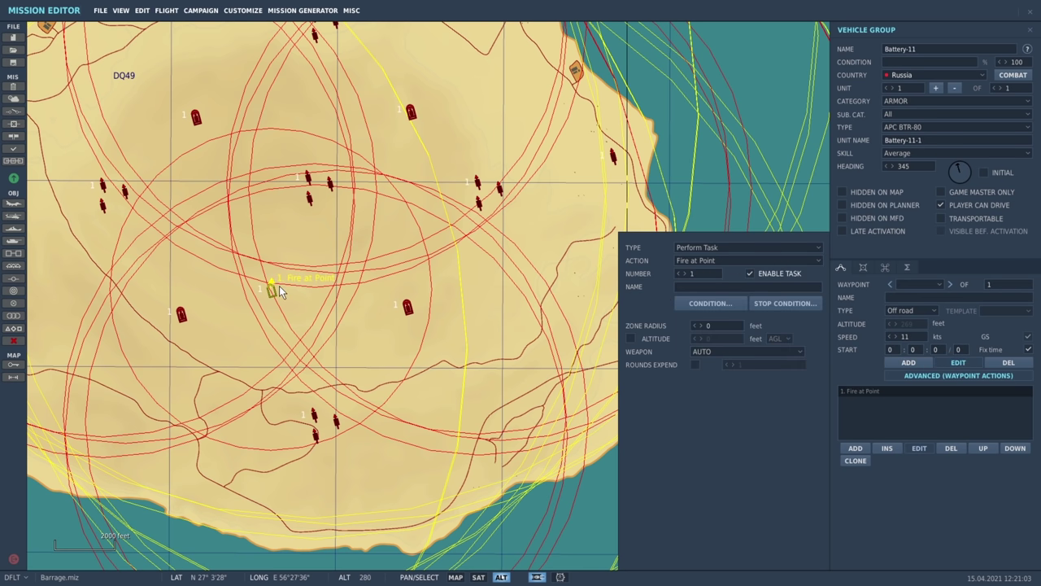
{"action": "right_click_drag", "start_coordinate": [286, 287], "coordinate": [451, 347]}
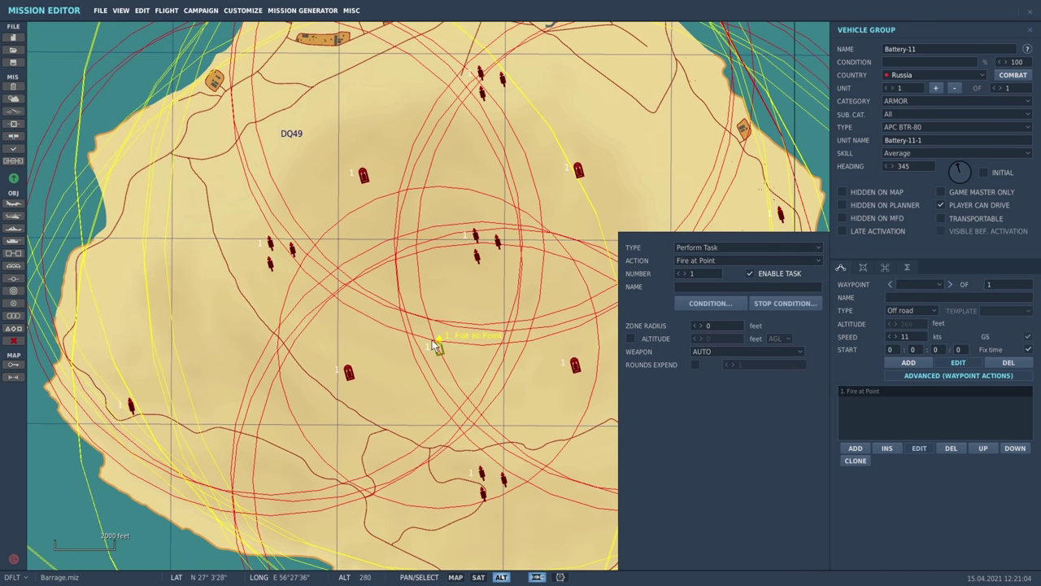
{"action": "left_click", "coordinate": [630, 339]}
{"action": "left_click", "coordinate": [723, 327]}
{"action": "type", "text": "3000"}
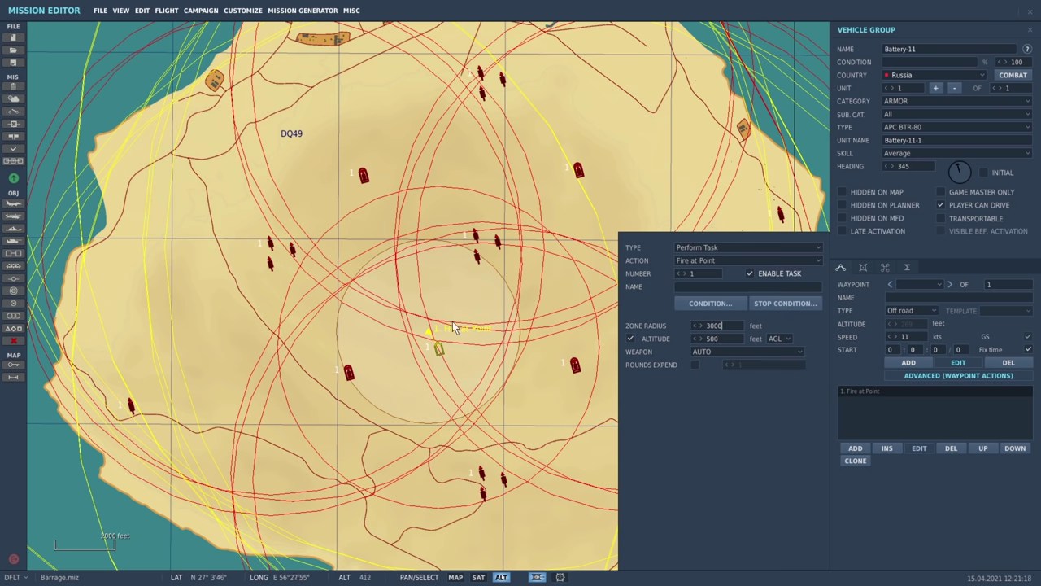
Copy the BTR-80 group and place copies near the southeastern and northeastern ZSU-57-2 groups.
{"action": "mouse_move", "coordinate": [436, 351]}
{"action": "left_mouse_down"}
{"action": "mouse_move", "coordinate": [424, 304]}
{"action": "mouse_move", "coordinate": [429, 349]}
{"action": "mouse_move", "coordinate": [421, 342]}
{"action": "mouse_move", "coordinate": [662, 309]}
{"action": "mouse_move", "coordinate": [651, 306]}
{"action": "left_mouse_up"}
{"action": "key", "text": "ctrl+c"}
{"action": "key", "text": "ctrl+v"}
{"action": "left_click_drag", "start_coordinate": [571, 275], "coordinate": [426, 307]}
{"action": "key", "text": "ctrl+v"}
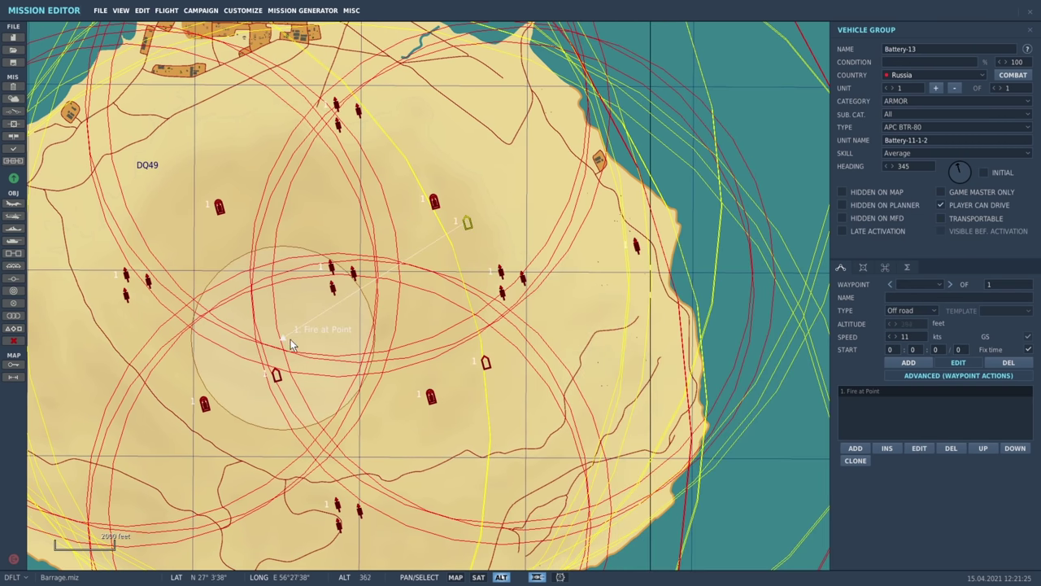
Place another BTR-80 copy beside the northwestern ZSU-57-2 group, move its fire zone just east of it and deselect the group.
{"action": "left_click", "coordinate": [291, 339]}
{"action": "key", "text": "ctrl+v"}
{"action": "left_click_drag", "start_coordinate": [275, 323], "coordinate": [271, 214]}
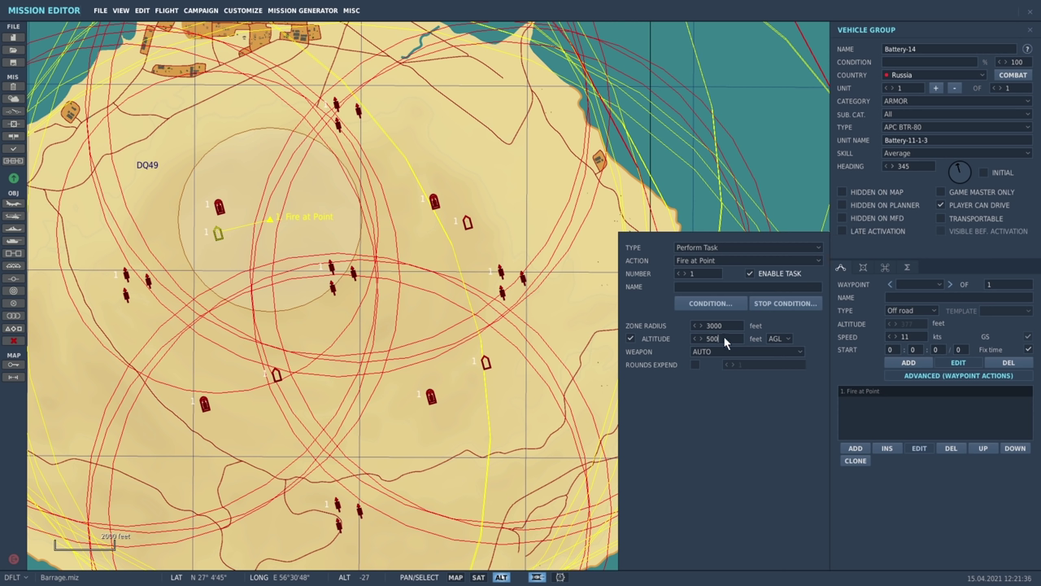
{"action": "left_click", "coordinate": [501, 344]}
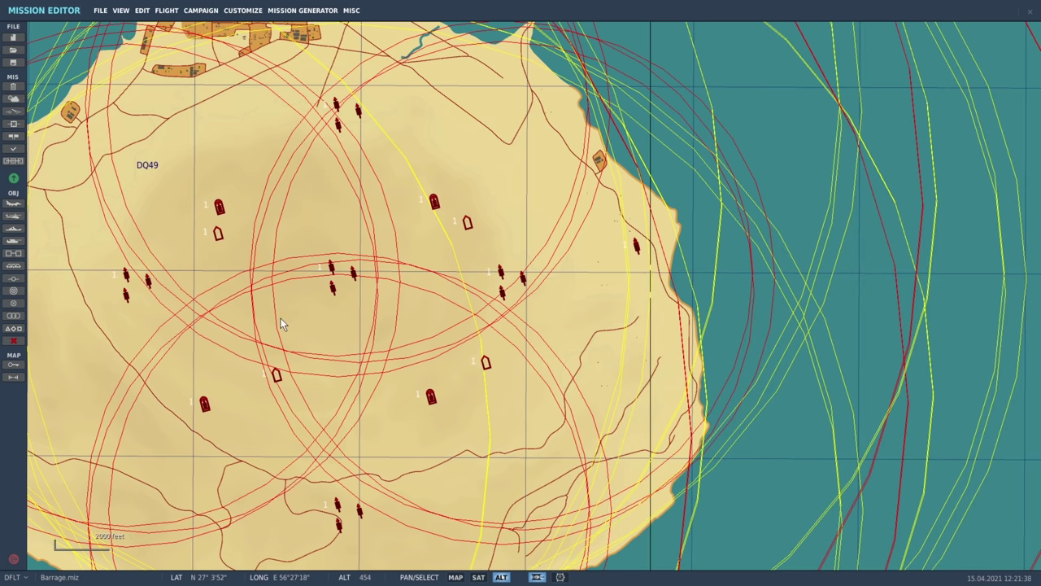
Add a Russian airplane group over the sea south of Bandar Abbas with a second waypoint on Hormoz island, and browse its aircraft types.
{"action": "scroll", "coordinate": [268, 311], "scroll_direction": "down", "scroll_amount": 3}
{"action": "left_click_drag", "start_coordinate": [343, 306], "coordinate": [455, 313]}
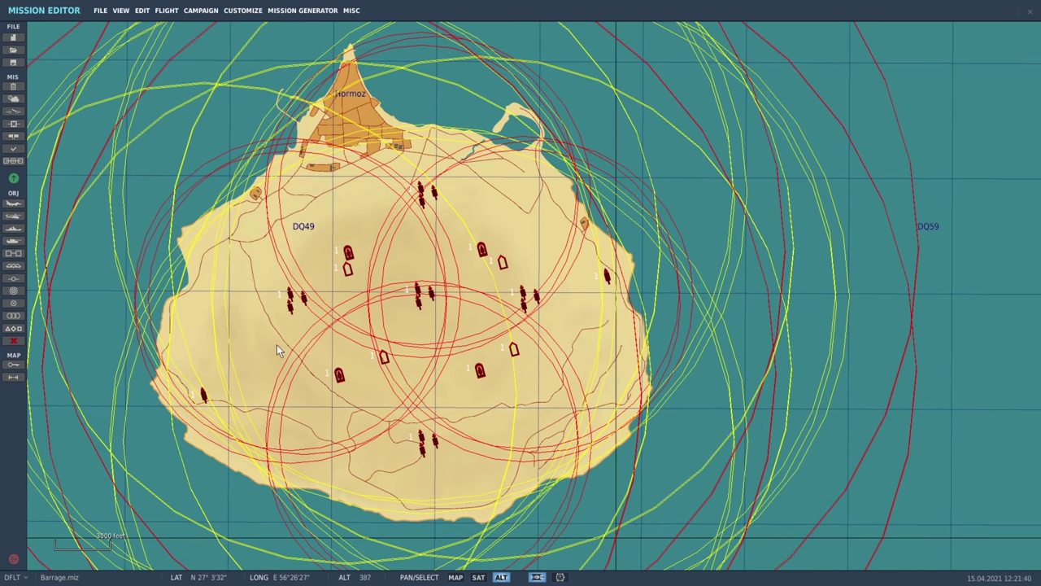
{"action": "scroll", "coordinate": [398, 281], "scroll_direction": "down", "scroll_amount": 2}
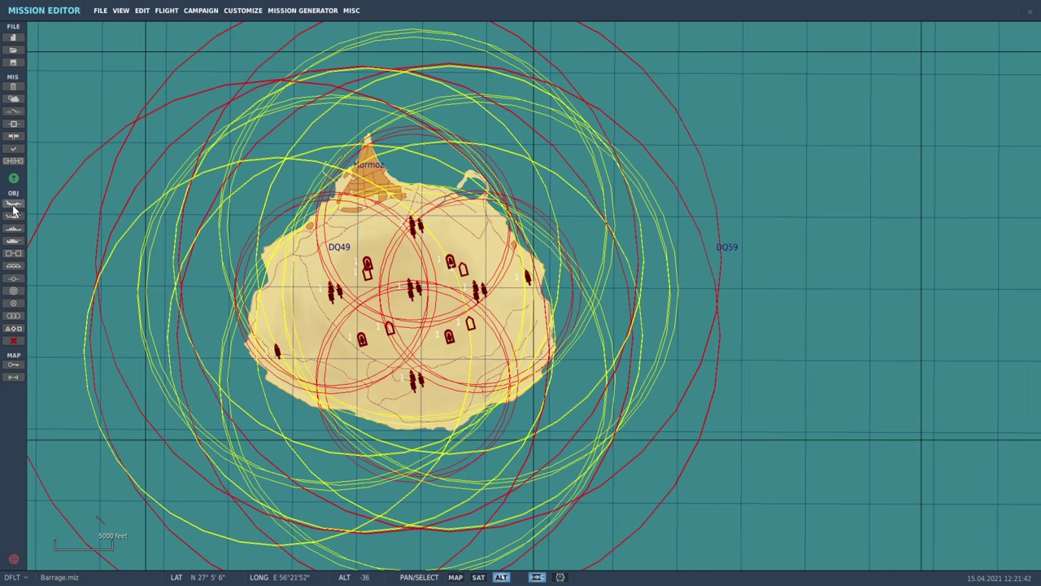
{"action": "left_click", "coordinate": [13, 205]}
{"action": "scroll", "coordinate": [266, 170], "scroll_direction": "down", "scroll_amount": 2}
{"action": "right_click_drag", "start_coordinate": [272, 169], "coordinate": [425, 334]}
{"action": "scroll", "coordinate": [424, 335], "scroll_direction": "down", "scroll_amount": 2}
{"action": "left_click", "coordinate": [293, 197]}
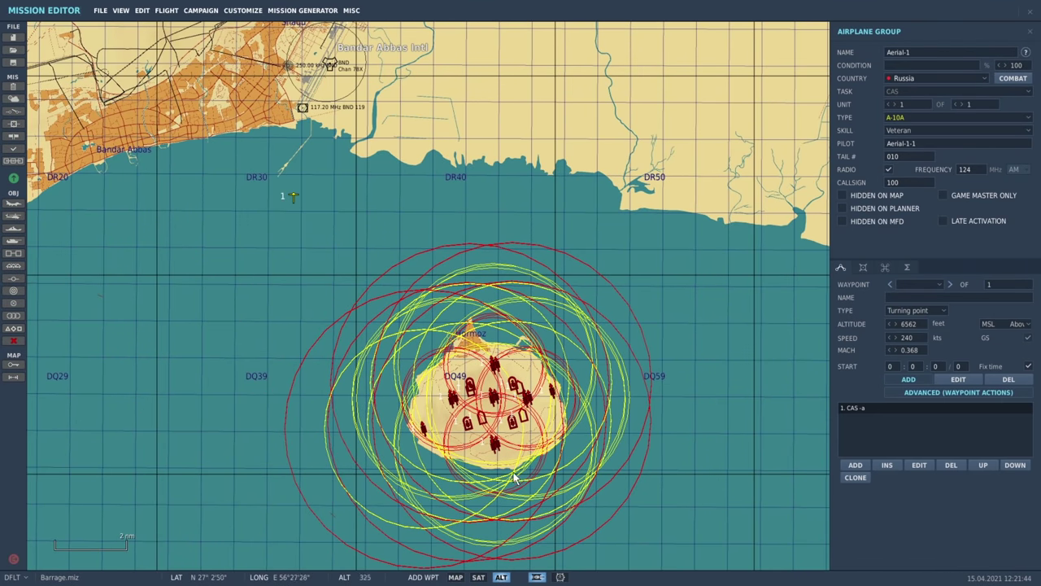
{"action": "left_click", "coordinate": [501, 417]}
{"action": "left_click", "coordinate": [956, 117]}
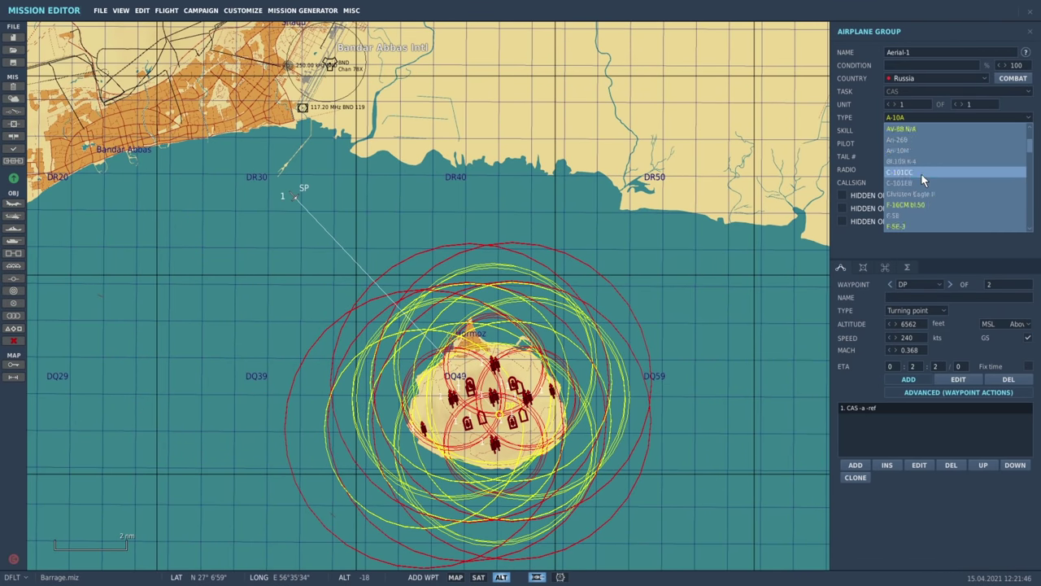
{"action": "scroll", "coordinate": [923, 179], "scroll_direction": "down", "scroll_amount": 5}
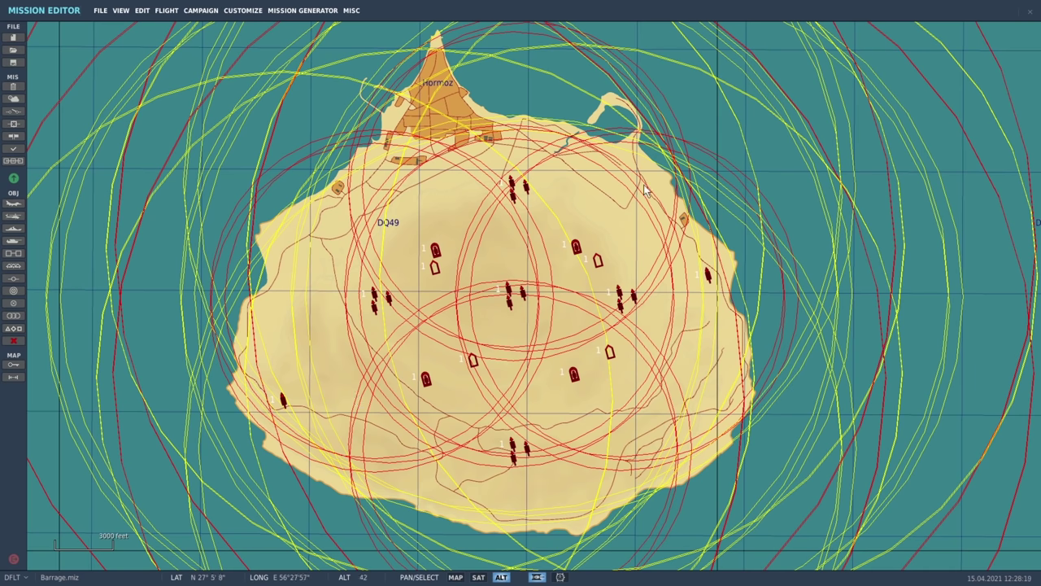
Add a Russian unarmed Truck Ural-375 group in the middle of the island's central AAA group.
{"action": "scroll", "coordinate": [506, 390], "scroll_direction": "up", "scroll_amount": 2}
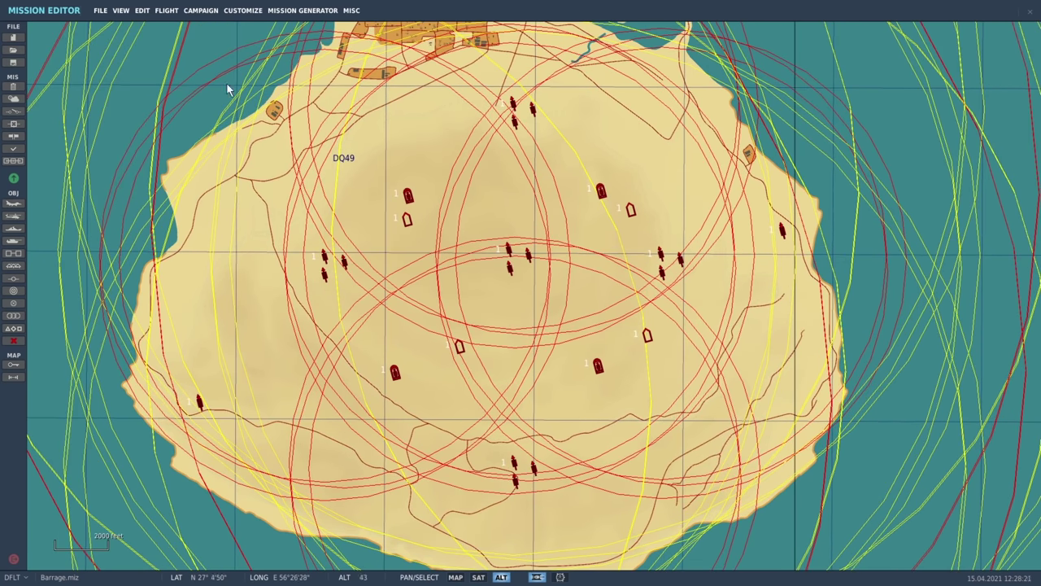
{"action": "left_click", "coordinate": [14, 241]}
{"action": "left_click", "coordinate": [914, 101]}
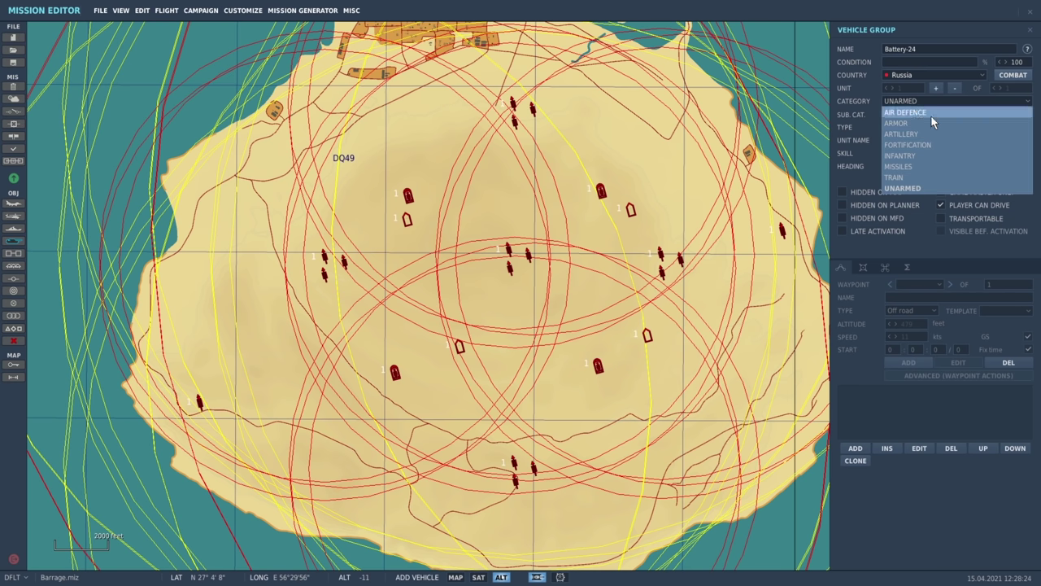
{"action": "left_click", "coordinate": [904, 189]}
{"action": "left_click", "coordinate": [928, 128]}
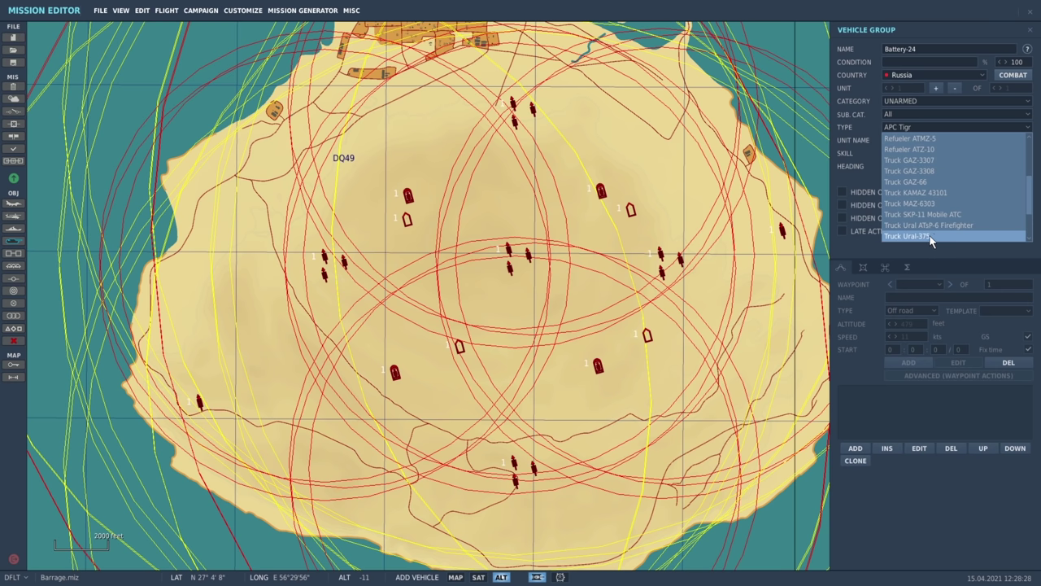
{"action": "left_click", "coordinate": [926, 237]}
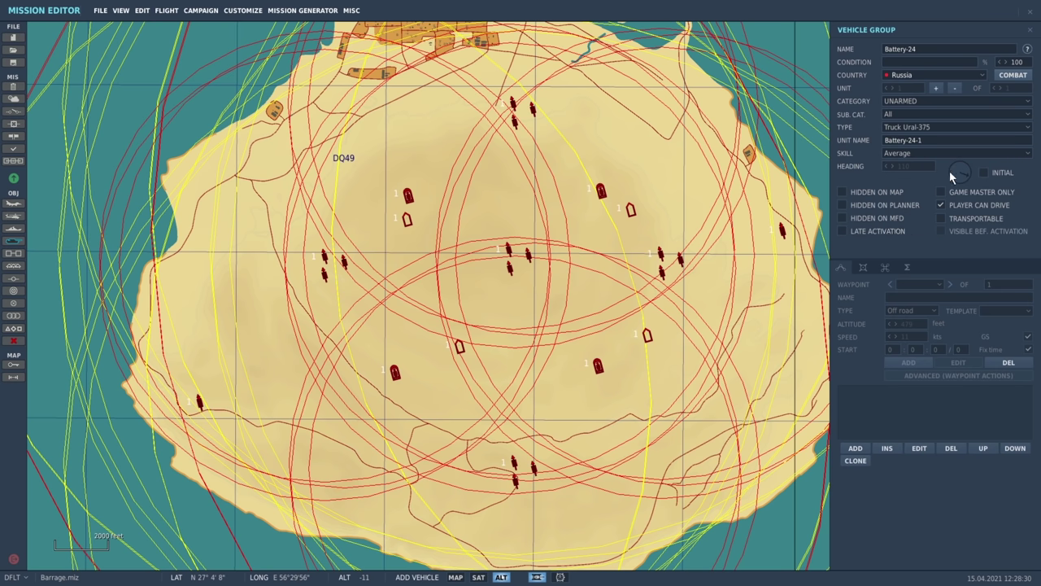
{"action": "scroll", "coordinate": [522, 266], "scroll_direction": "up", "scroll_amount": 5}
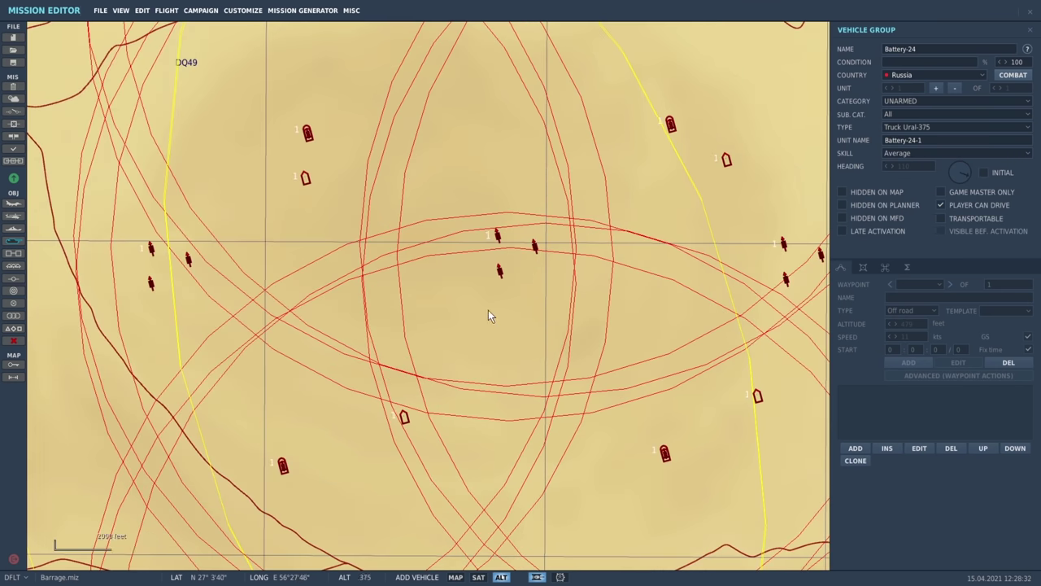
{"action": "left_click", "coordinate": [522, 206]}
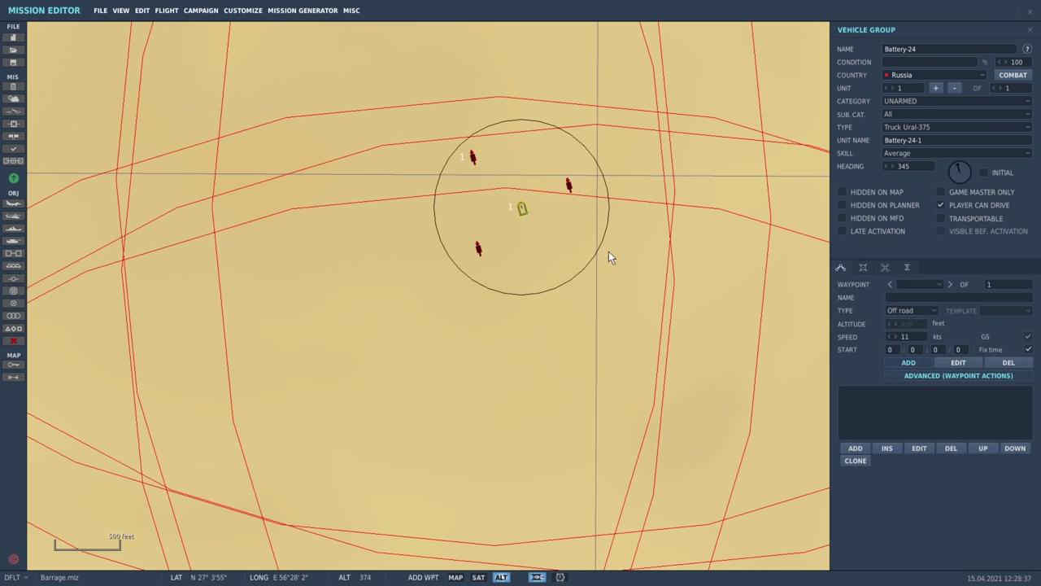
Turn the truck to face southwest by adding and deleting a nearby waypoint, and adjust its position slightly.
{"action": "left_click", "coordinate": [522, 218]}
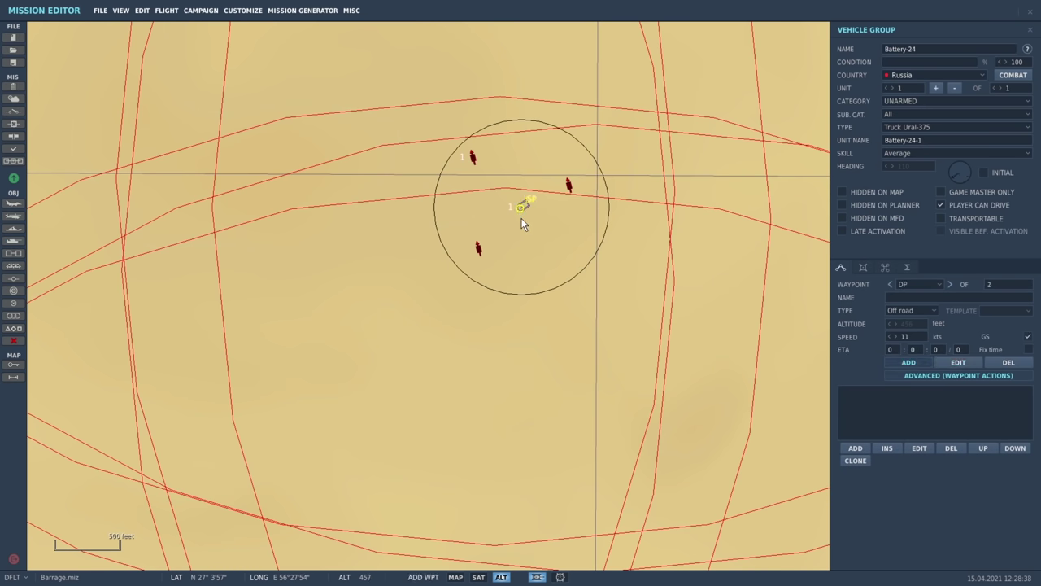
{"action": "left_click", "coordinate": [1003, 365]}
{"action": "left_click_drag", "start_coordinate": [518, 206], "coordinate": [514, 202]}
Paste copies of the truck beside the northern, northeastern and eastern anti-aircraft groups, including the gun on the east coast.
{"action": "scroll", "coordinate": [612, 297], "scroll_direction": "down", "scroll_amount": 3}
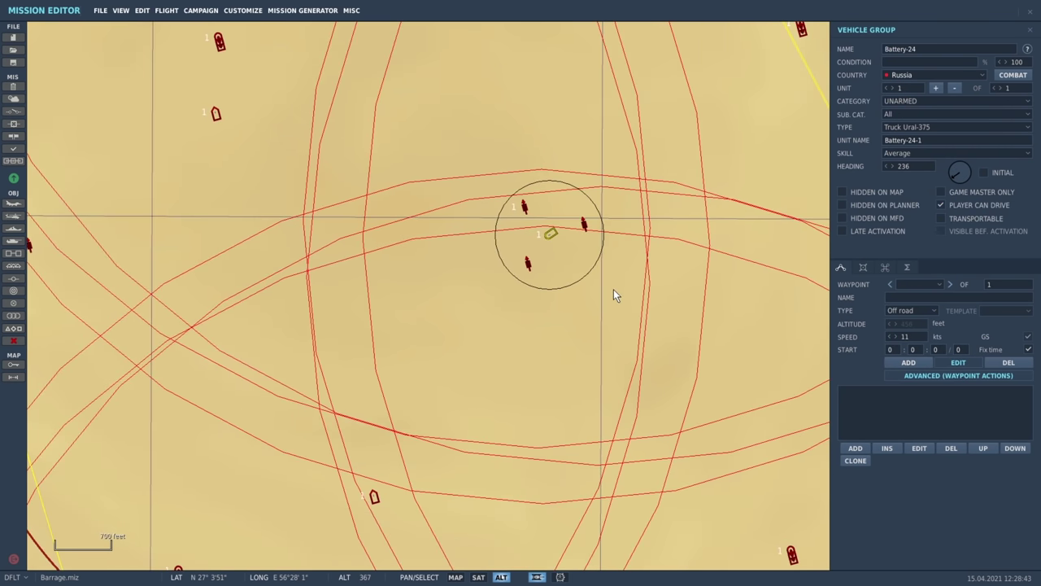
{"action": "key", "text": "ctrl+v"}
{"action": "left_click_drag", "start_coordinate": [652, 278], "coordinate": [453, 279]}
{"action": "key", "text": "ctrl+v"}
{"action": "key", "text": "ctrl+v"}
{"action": "key", "text": "ctrl+v"}
{"action": "left_click_drag", "start_coordinate": [429, 159], "coordinate": [487, 342]}
{"action": "key", "text": "ctrl+v"}
{"action": "left_click_drag", "start_coordinate": [815, 318], "coordinate": [443, 175]}
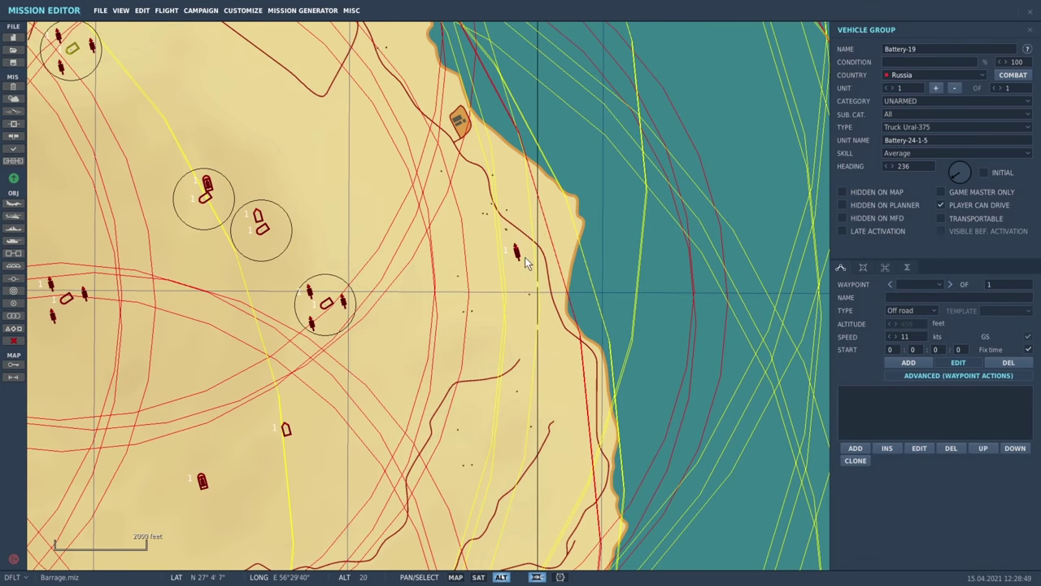
{"action": "key", "text": "ctrl+v"}
Paste more truck copies beside the southeastern ZSU-57-2 and the southern, southwestern and western groups, and deselect the group.
{"action": "left_click_drag", "start_coordinate": [431, 356], "coordinate": [641, 96]}
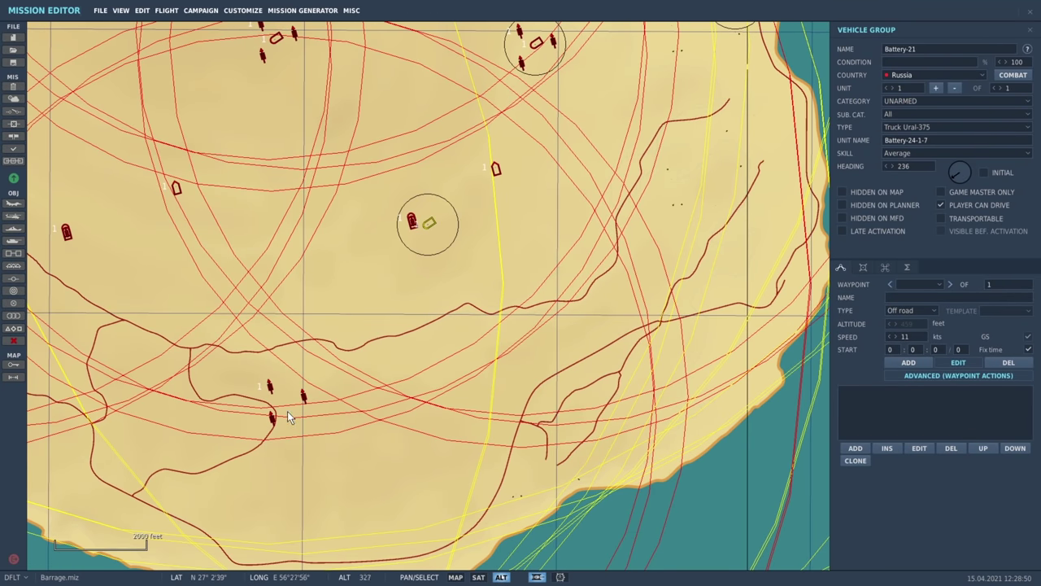
{"action": "key", "text": "ctrl+v"}
{"action": "left_click_drag", "start_coordinate": [335, 306], "coordinate": [718, 314]}
{"action": "key", "text": "ctrl+v"}
{"action": "key", "text": "ctrl+v"}
{"action": "left_click_drag", "start_coordinate": [581, 235], "coordinate": [544, 317]}
{"action": "key", "text": "ctrl+v"}
{"action": "left_click", "coordinate": [651, 239]}
Move the airplane group's second waypoint onto the mainland northeast of the Bandar Abbas airport.
{"action": "scroll", "coordinate": [655, 235], "scroll_direction": "down", "scroll_amount": 1}
{"action": "scroll", "coordinate": [656, 241], "scroll_direction": "down", "scroll_amount": 3}
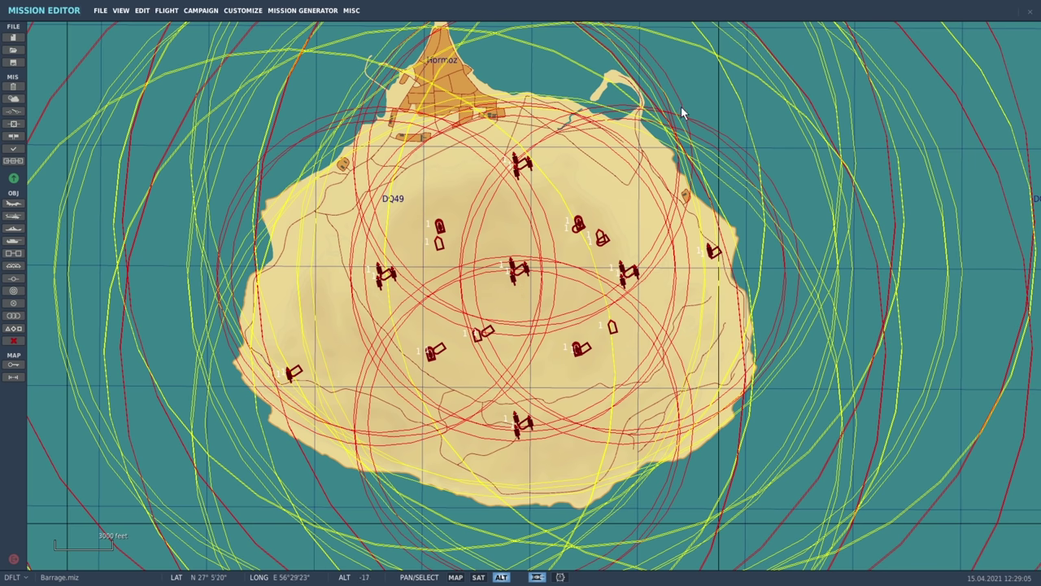
{"action": "scroll", "coordinate": [602, 342], "scroll_direction": "down", "scroll_amount": 6}
{"action": "left_click_drag", "start_coordinate": [681, 106], "coordinate": [515, 427]}
{"action": "left_click_drag", "start_coordinate": [480, 186], "coordinate": [688, 80]}
{"action": "left_click_drag", "start_coordinate": [452, 161], "coordinate": [324, 210]}
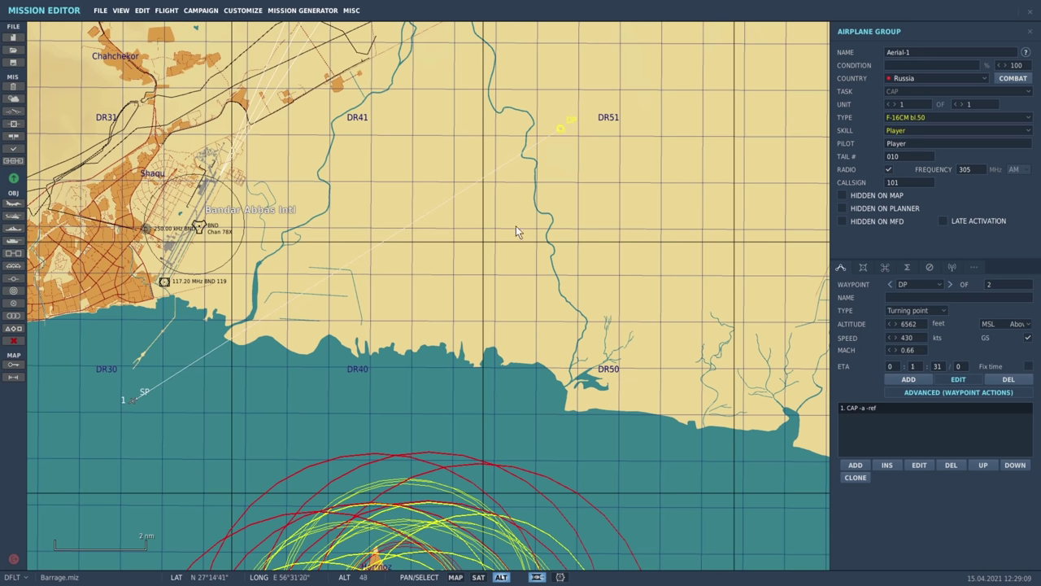
Add a circular trigger zone named AAA ZONE with a 12000-foot radius on the mainland east of Bandar Abbas.
{"action": "left_click", "coordinate": [17, 305]}
{"action": "left_click", "coordinate": [427, 256]}
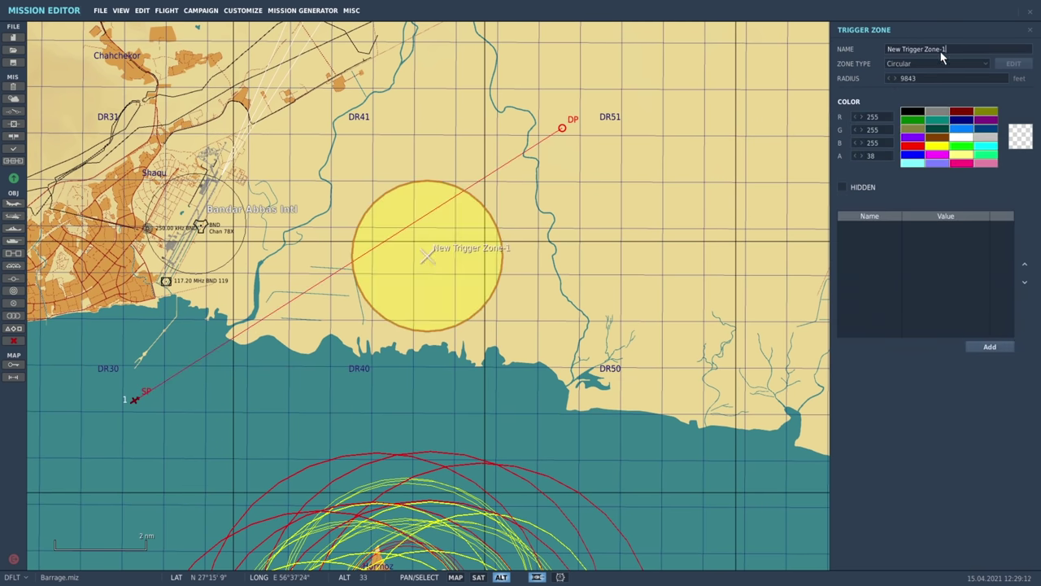
{"action": "key", "text": "ctrl+a"}
{"action": "type", "text": "AAA ZONE"}
{"action": "key", "text": "Return"}
{"action": "left_click", "coordinate": [920, 79]}
{"action": "type", "text": "12000"}
{"action": "left_click", "coordinate": [214, 250]}
Place a Russian air defence group near the centre of AAA ZONE with the unit type AAA ZU-23 Emplacement.
{"action": "left_click", "coordinate": [13, 240]}
{"action": "scroll", "coordinate": [415, 260], "scroll_direction": "up", "scroll_amount": 2}
{"action": "left_click", "coordinate": [472, 233]}
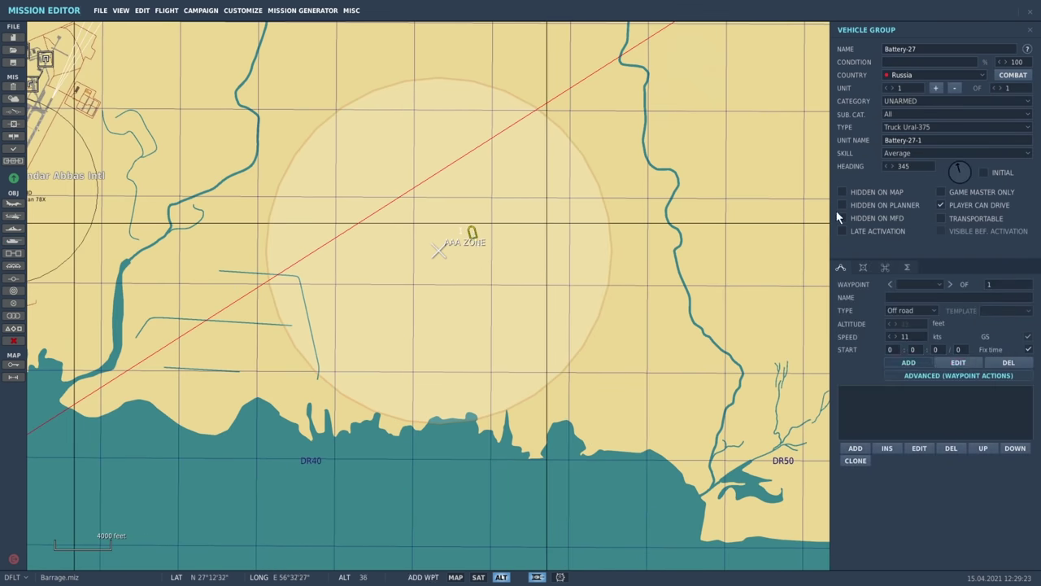
{"action": "left_click", "coordinate": [907, 101]}
{"action": "left_click", "coordinate": [923, 114]}
{"action": "left_click", "coordinate": [913, 126]}
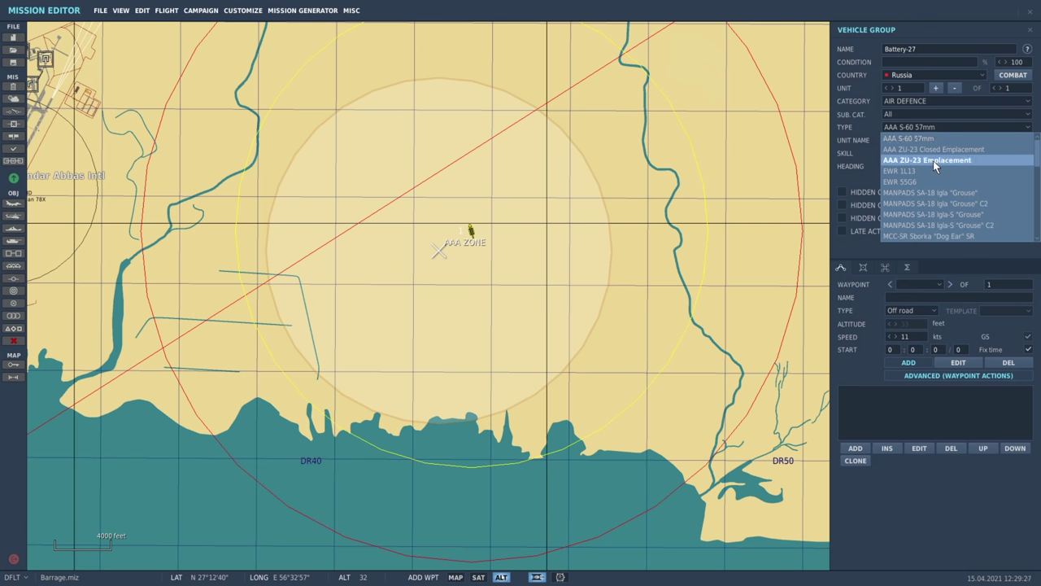
{"action": "left_click", "coordinate": [931, 160]}
Give the ZU-23 group a Fire at Point task as a triggered action and set its target point beside the gun.
{"action": "left_click", "coordinate": [855, 448]}
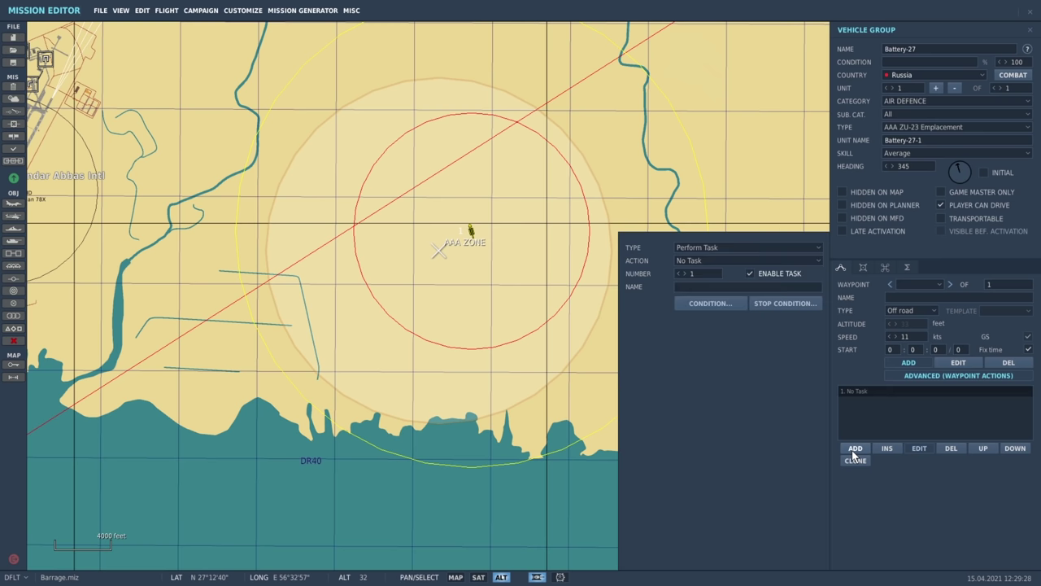
{"action": "left_click", "coordinate": [957, 448]}
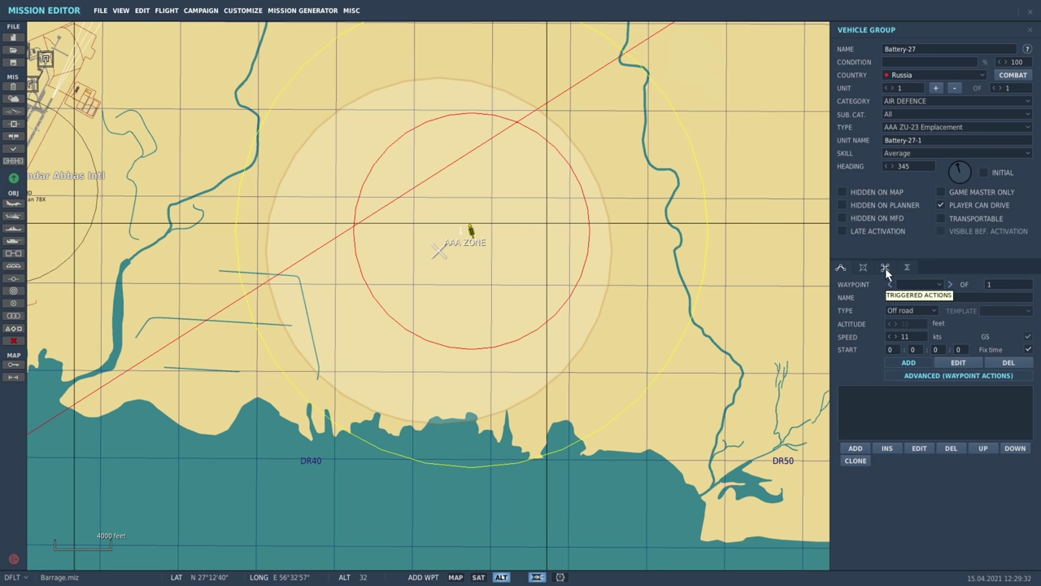
{"action": "left_click", "coordinate": [885, 268]}
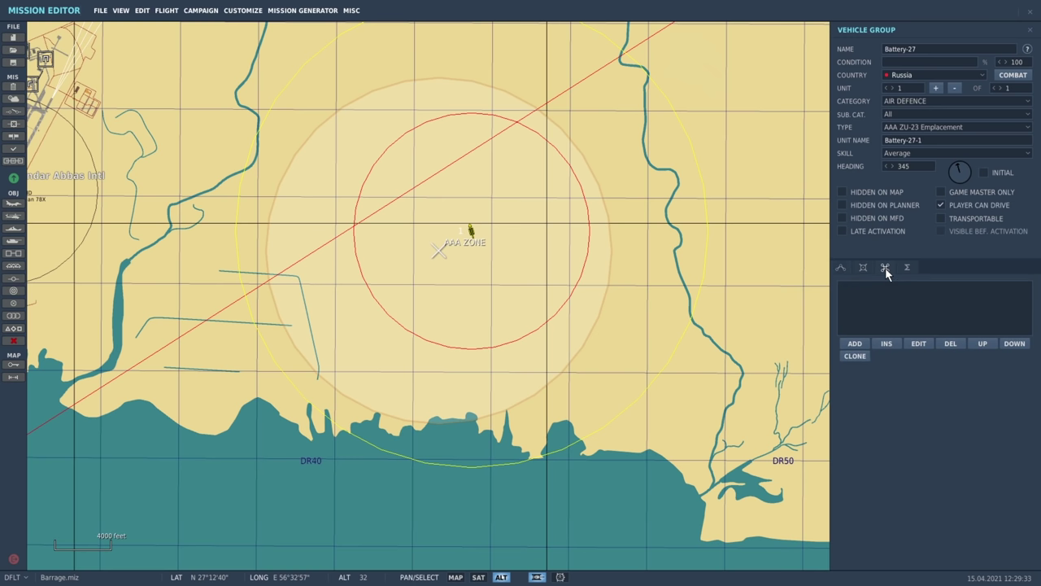
{"action": "left_click", "coordinate": [854, 344]}
{"action": "left_click", "coordinate": [737, 259]}
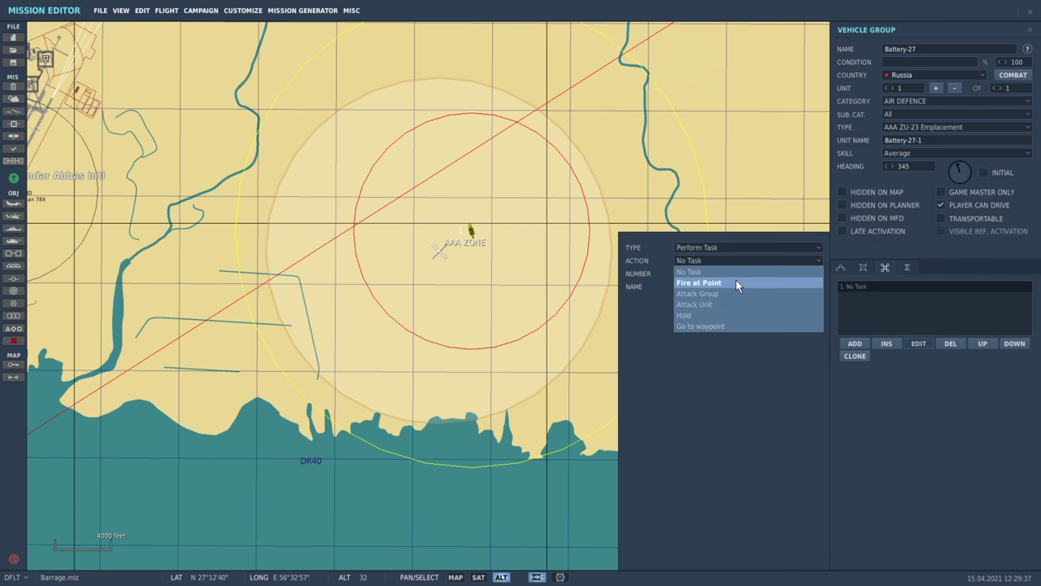
{"action": "left_click", "coordinate": [736, 280]}
{"action": "left_click_drag", "start_coordinate": [278, 273], "coordinate": [448, 226]}
Set the Fire at Point zone radius to 3000 feet and enable an altitude of 3000 feet AGL.
{"action": "scroll", "coordinate": [449, 228], "scroll_direction": "up", "scroll_amount": 2}
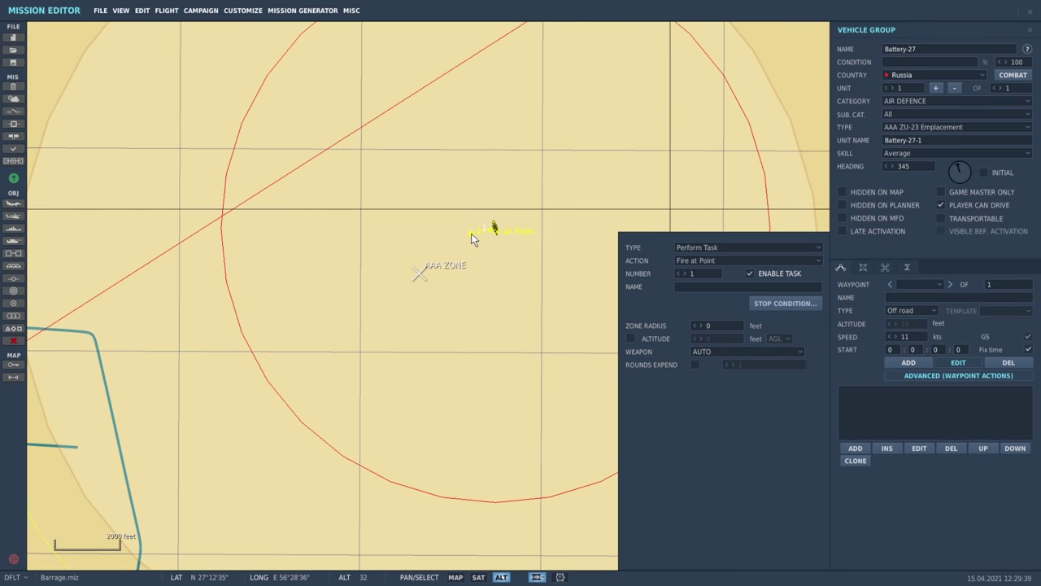
{"action": "double_click", "coordinate": [727, 324]}
{"action": "type", "text": "3000"}
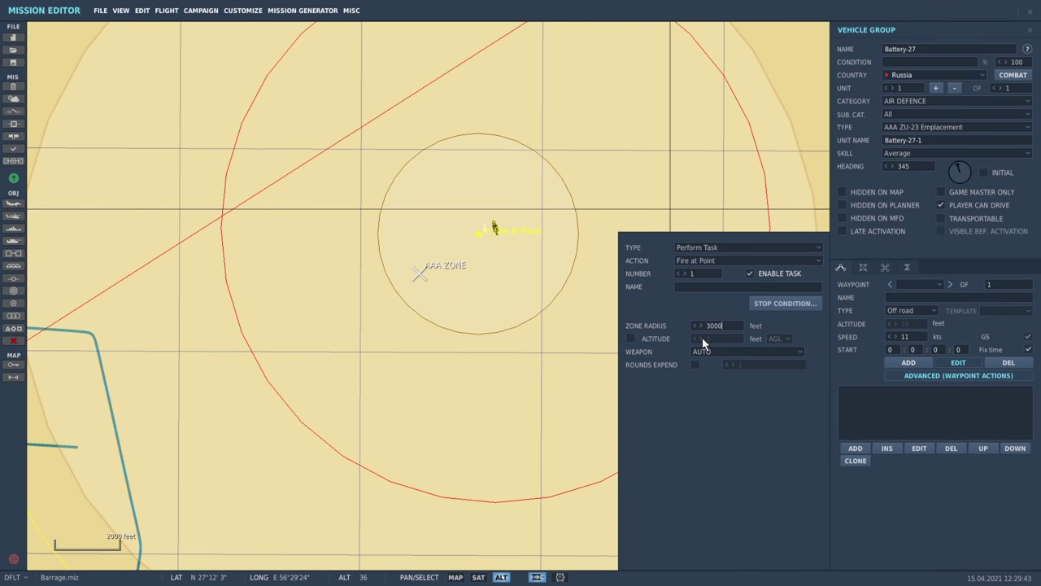
{"action": "left_click", "coordinate": [630, 338]}
{"action": "double_click", "coordinate": [719, 338]}
{"action": "type", "text": "3000"}
{"action": "left_click", "coordinate": [860, 447]}
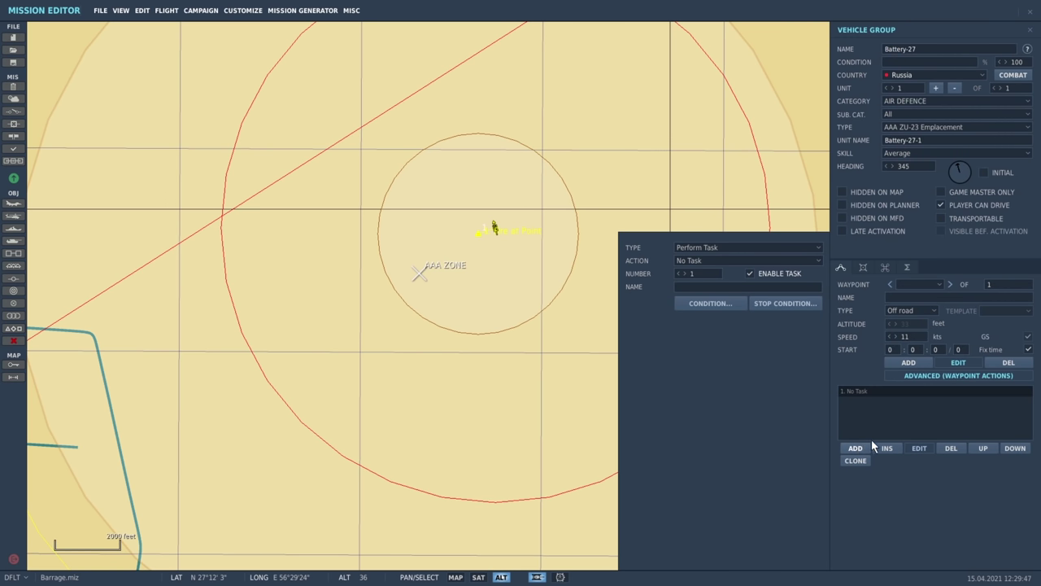
{"action": "left_click", "coordinate": [943, 450]}
{"action": "left_click", "coordinate": [885, 266]}
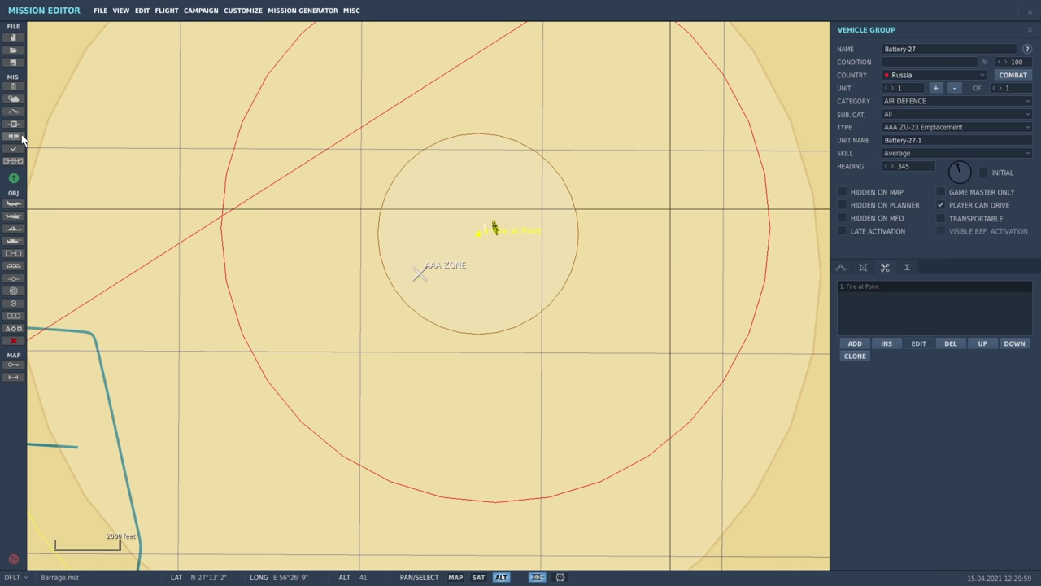
Create a ONCE trigger with the condition ALL OF GROUP IN ZONE for group Aerial-1 and AAA ZONE.
{"action": "left_click", "coordinate": [13, 112]}
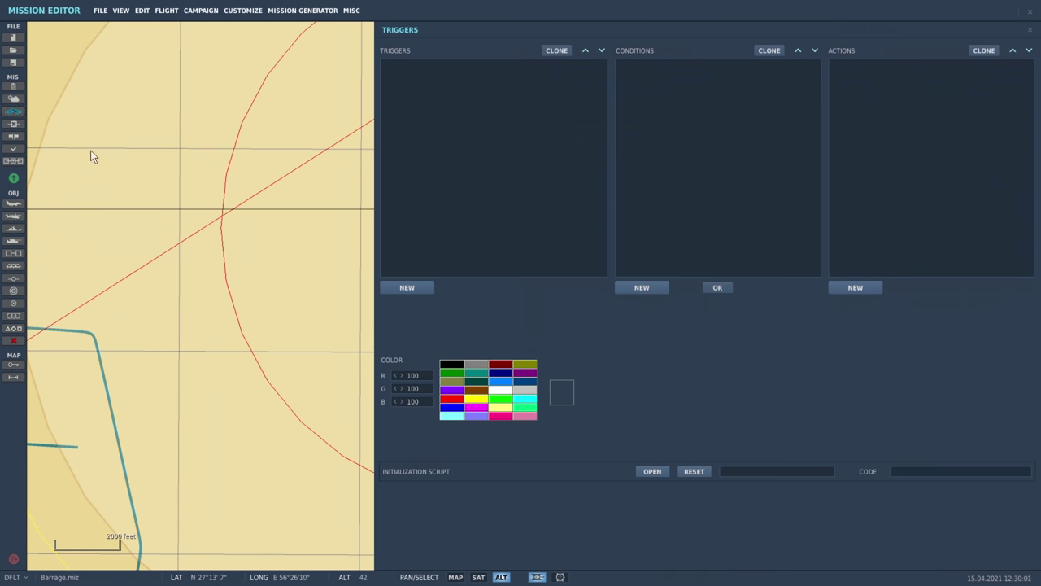
{"action": "left_click", "coordinate": [408, 288]}
{"action": "left_click", "coordinate": [642, 288]}
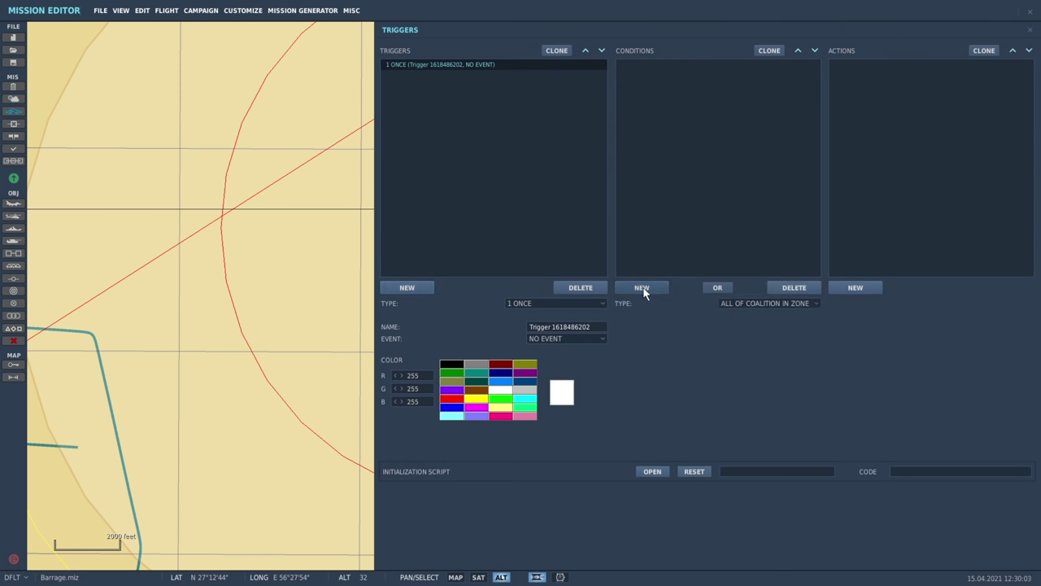
{"action": "left_click", "coordinate": [766, 306]}
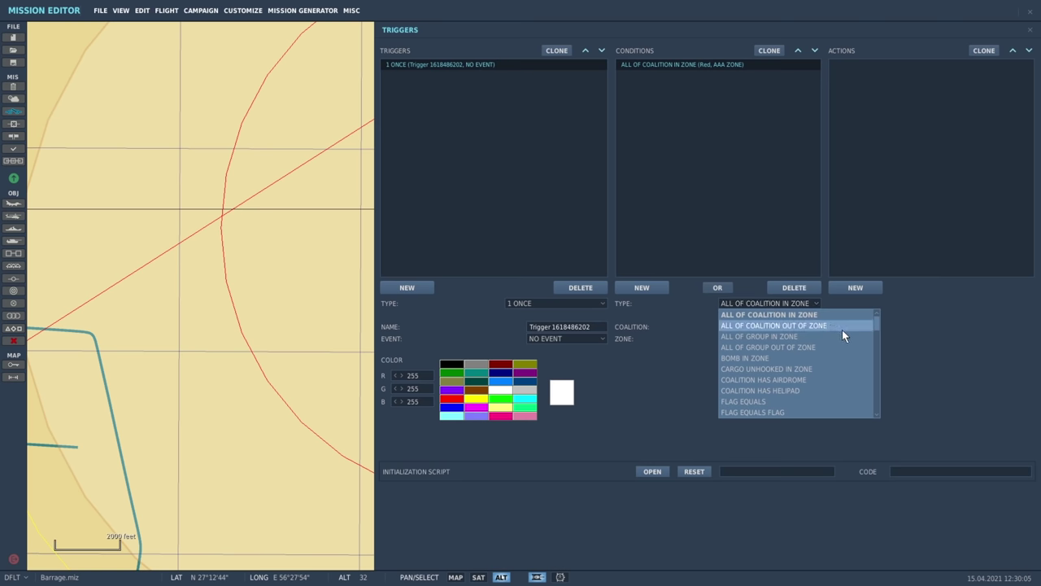
{"action": "left_click", "coordinate": [815, 336]}
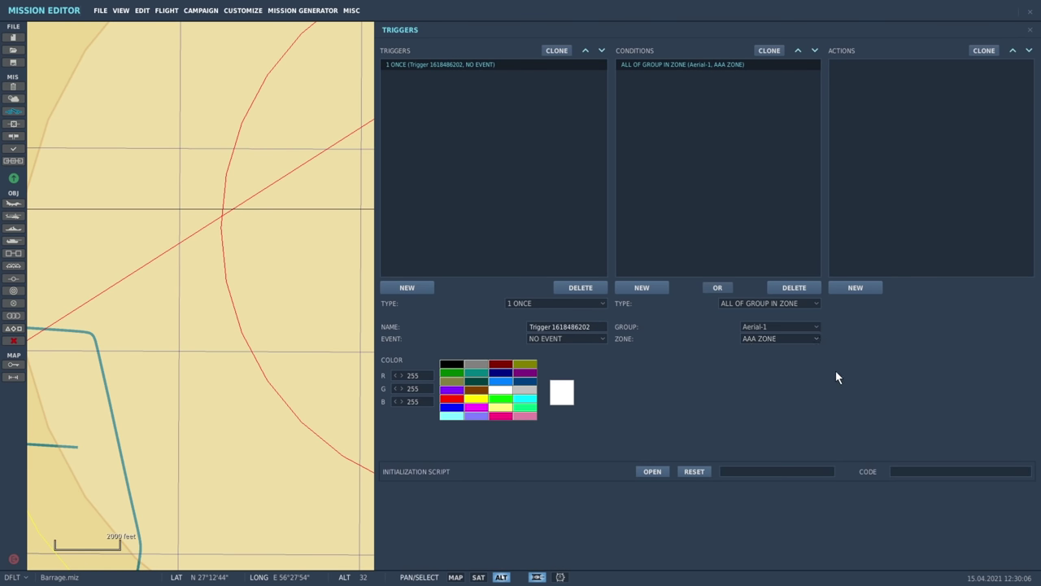
{"action": "left_click", "coordinate": [785, 325]}
{"action": "left_click", "coordinate": [774, 339]}
{"action": "scroll", "coordinate": [134, 218], "scroll_direction": "down", "scroll_amount": 5}
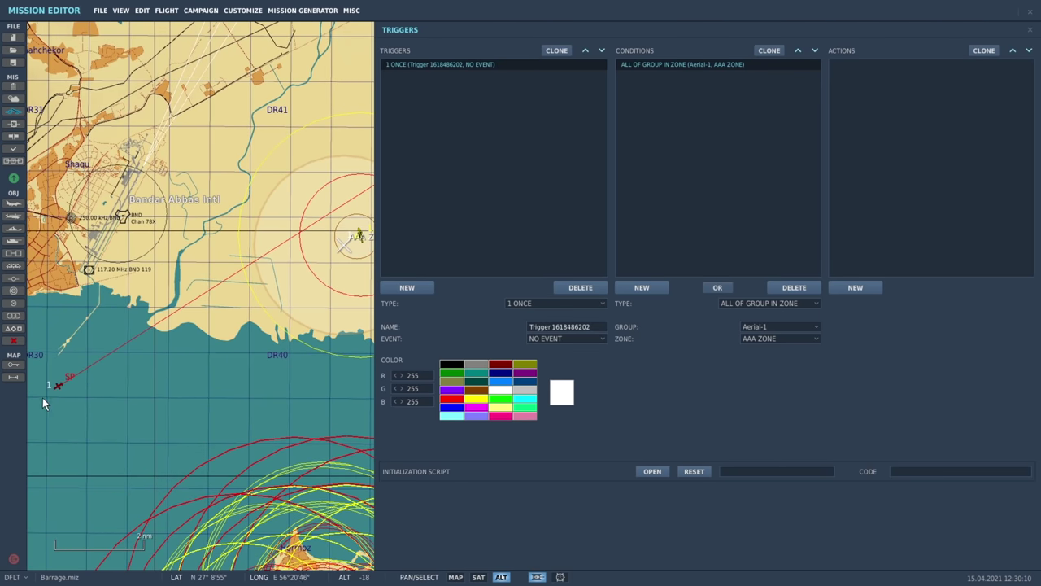
{"action": "left_click_drag", "start_coordinate": [341, 290], "coordinate": [218, 286]}
{"action": "scroll", "coordinate": [226, 249], "scroll_direction": "up", "scroll_amount": 1}
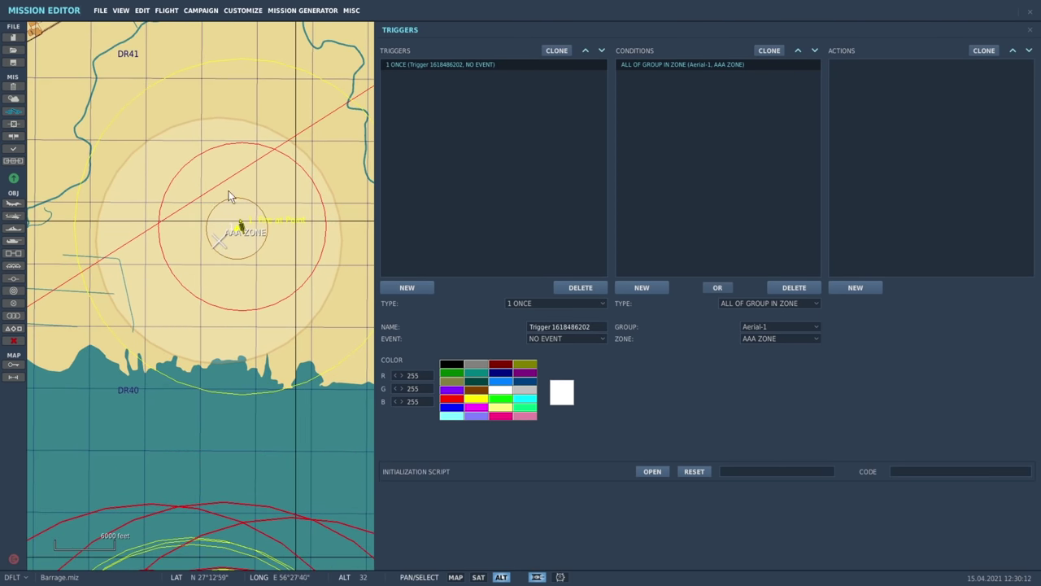
Add an AI TASK PUSH action that starts the ZU-23 group's Fire at Point task.
{"action": "left_click", "coordinate": [863, 286]}
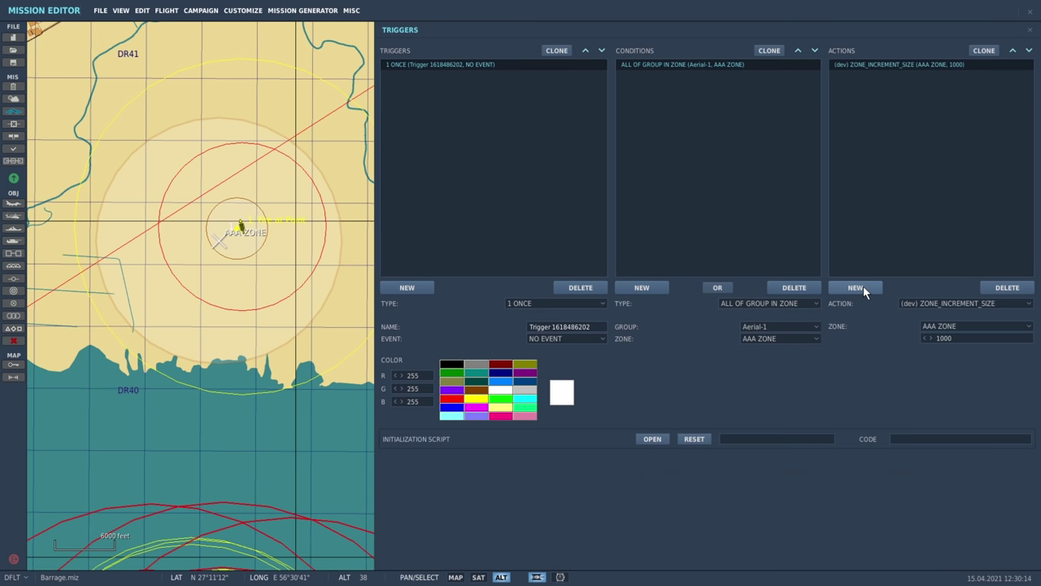
{"action": "left_click", "coordinate": [956, 303]}
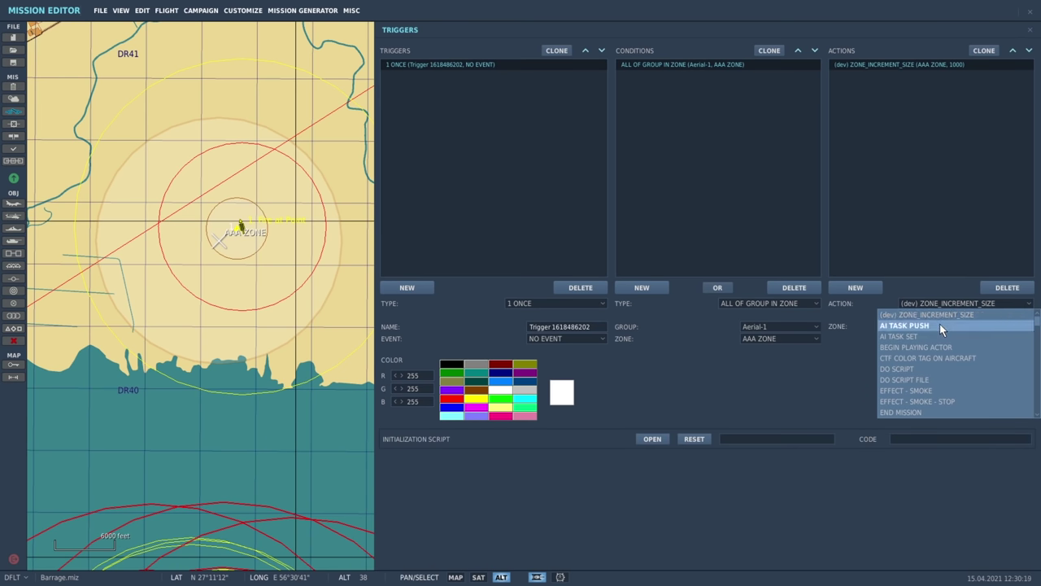
{"action": "left_click", "coordinate": [940, 324]}
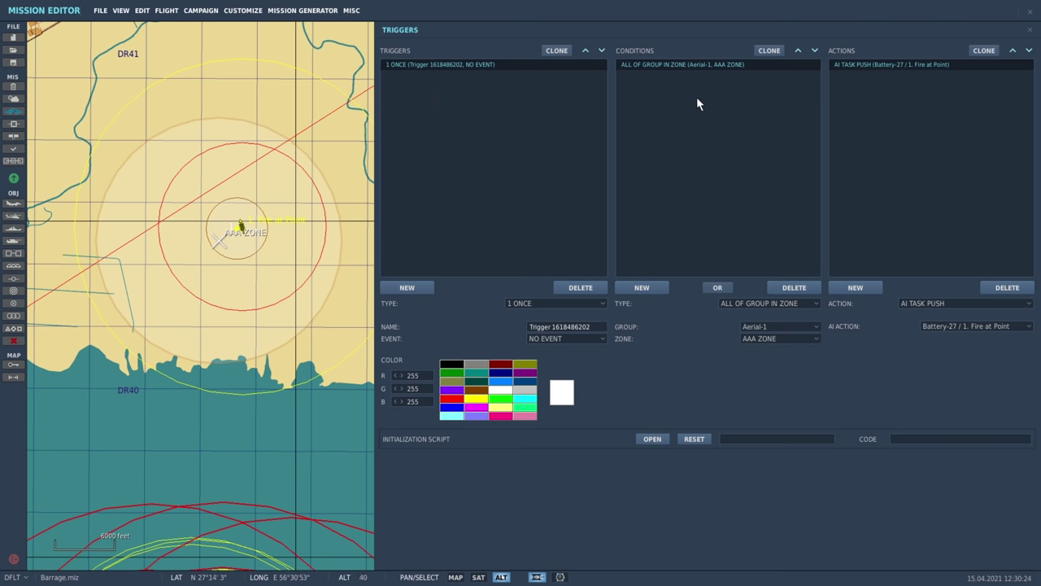
Add a MESSAGE TO ALL action to the trigger with the text "AAA Zone Active".
{"action": "left_click", "coordinate": [859, 288]}
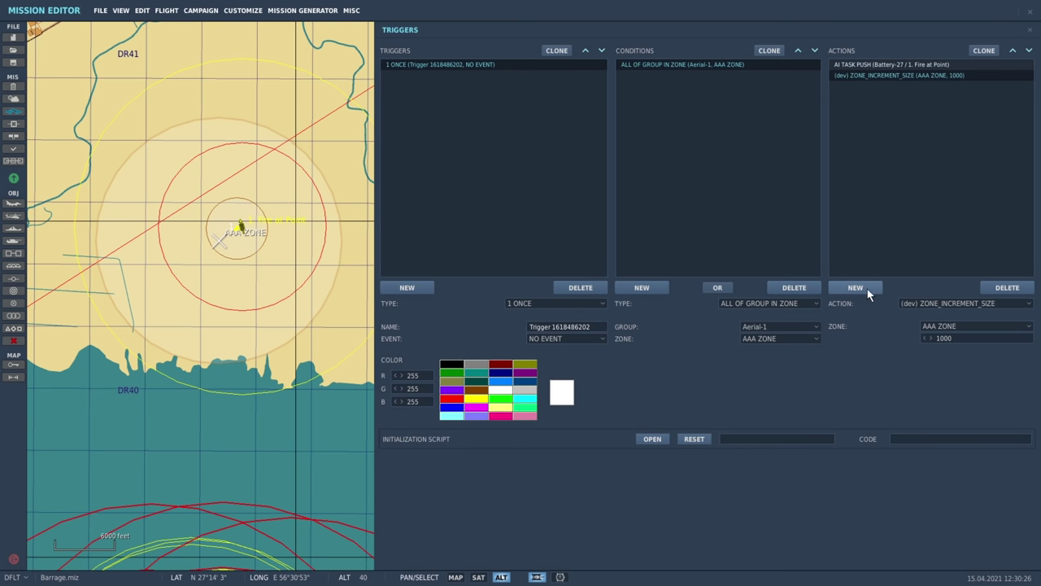
{"action": "left_click", "coordinate": [956, 303]}
{"action": "scroll", "coordinate": [944, 366], "scroll_direction": "down", "scroll_amount": 5}
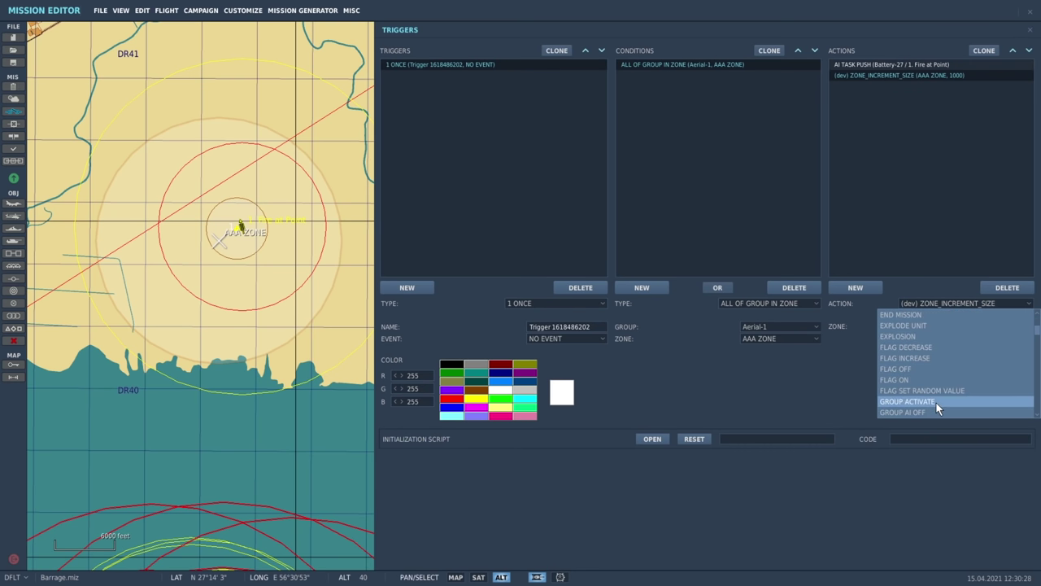
{"action": "scroll", "coordinate": [936, 400], "scroll_direction": "down", "scroll_amount": 6}
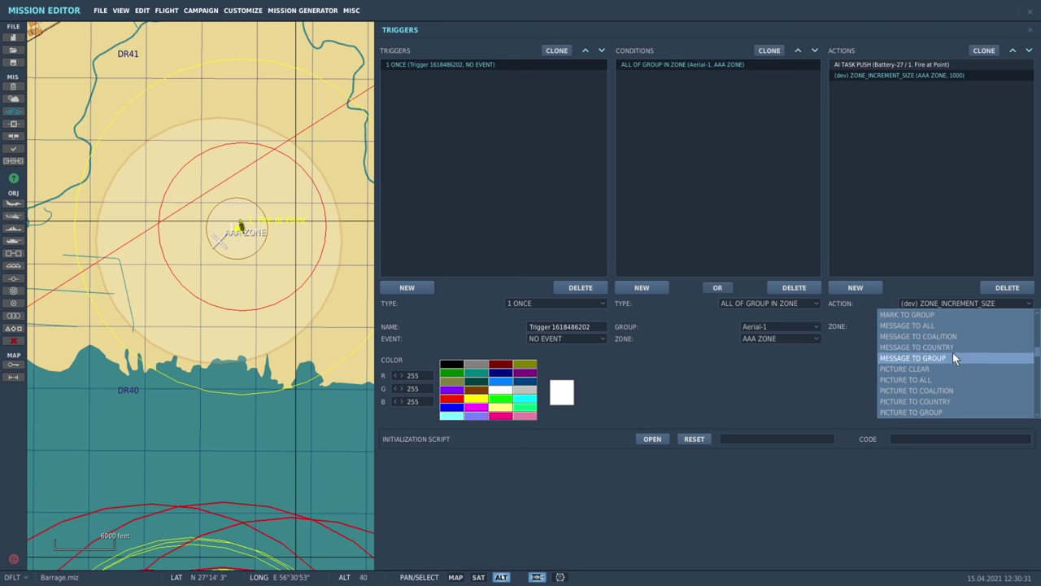
{"action": "left_click", "coordinate": [968, 326]}
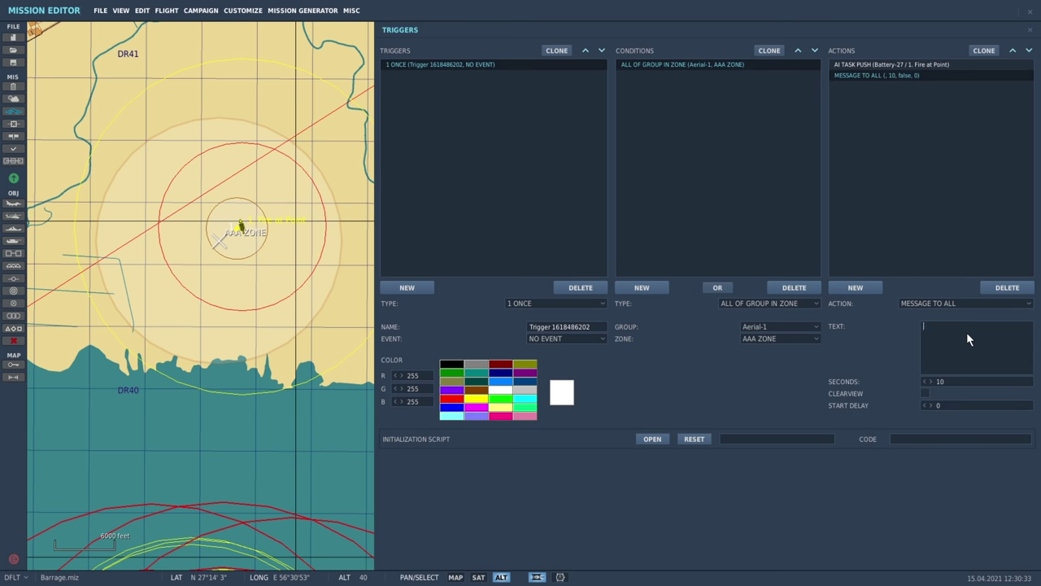
{"action": "type", "text": "AAA Zone Active"}
{"action": "left_click", "coordinate": [876, 65]}
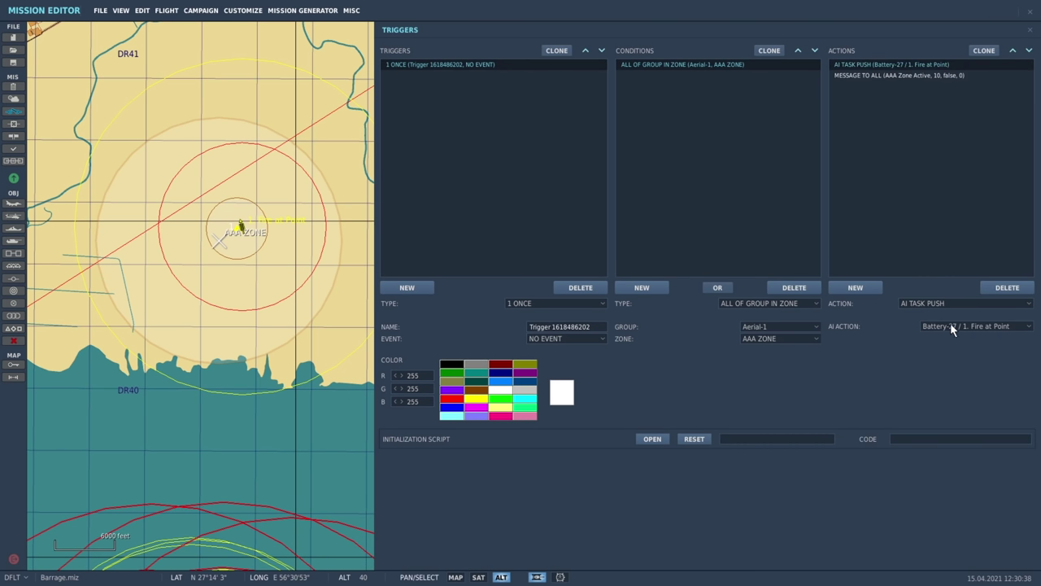
Move the final waypoint of the player's Aerial-1 F-16 group into the middle of AAA ZONE, beside the ZU-23.
{"action": "left_click_drag", "start_coordinate": [49, 345], "coordinate": [213, 313]}
{"action": "scroll", "coordinate": [251, 242], "scroll_direction": "down", "scroll_amount": 1}
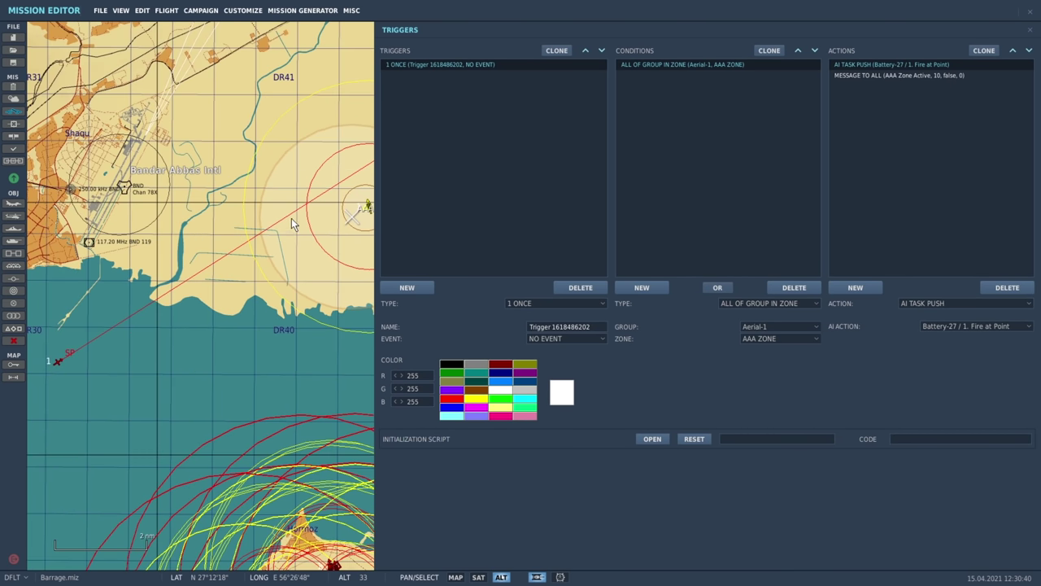
{"action": "left_click_drag", "start_coordinate": [359, 218], "coordinate": [276, 219]}
{"action": "scroll", "coordinate": [243, 233], "scroll_direction": "down", "scroll_amount": 1}
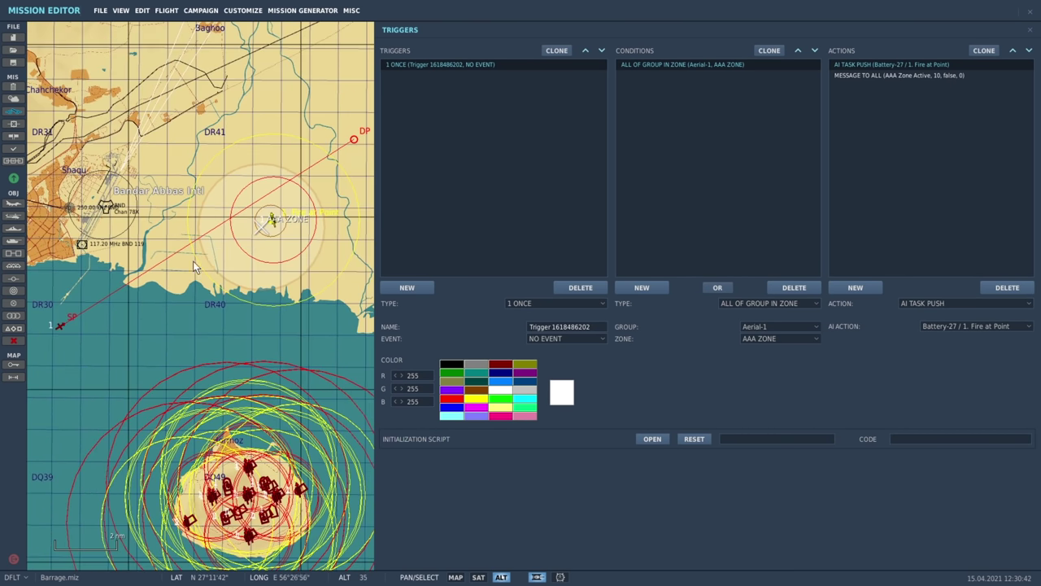
{"action": "left_click_drag", "start_coordinate": [354, 140], "coordinate": [285, 228]}
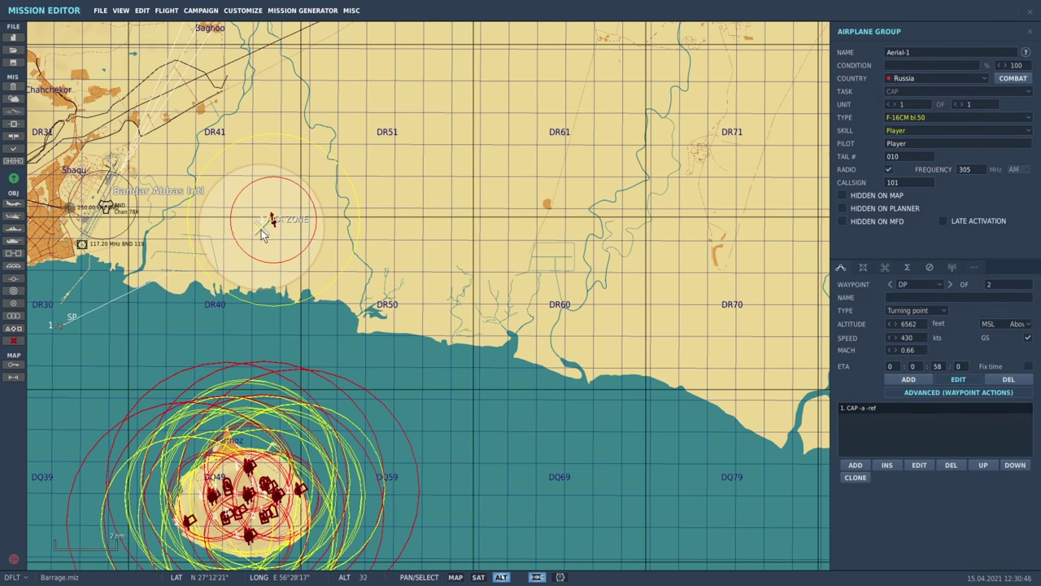
{"action": "left_click_drag", "start_coordinate": [81, 335], "coordinate": [195, 345]}
Fly the mission into AAA ZONE and examine the triggered ZU-23 fire ahead from the F-16 cockpit.
{"action": "left_click", "coordinate": [167, 11]}
{"action": "left_click", "coordinate": [183, 32]}
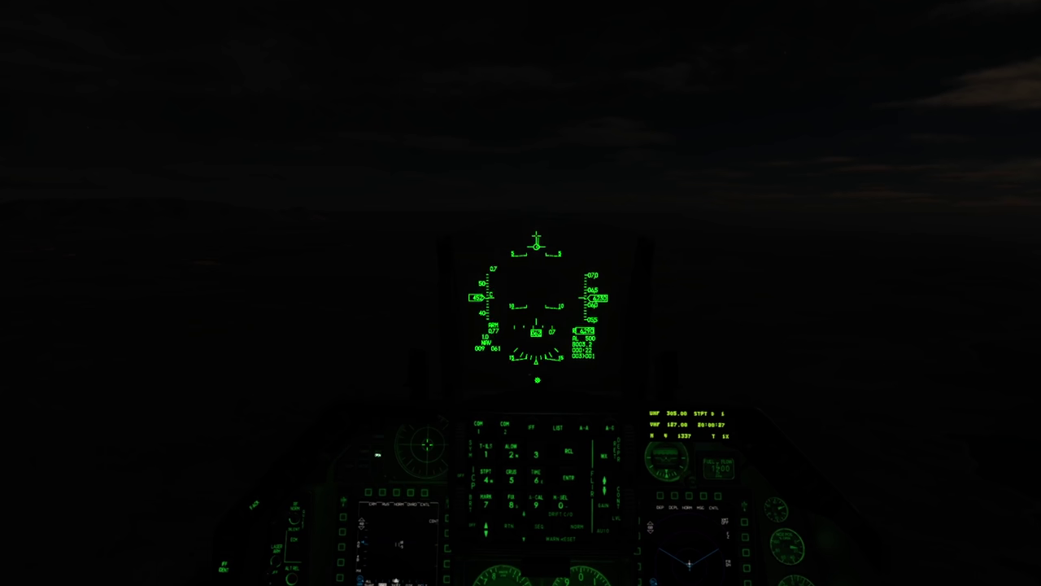
{"action": "key", "text": "KP_Multiply"}
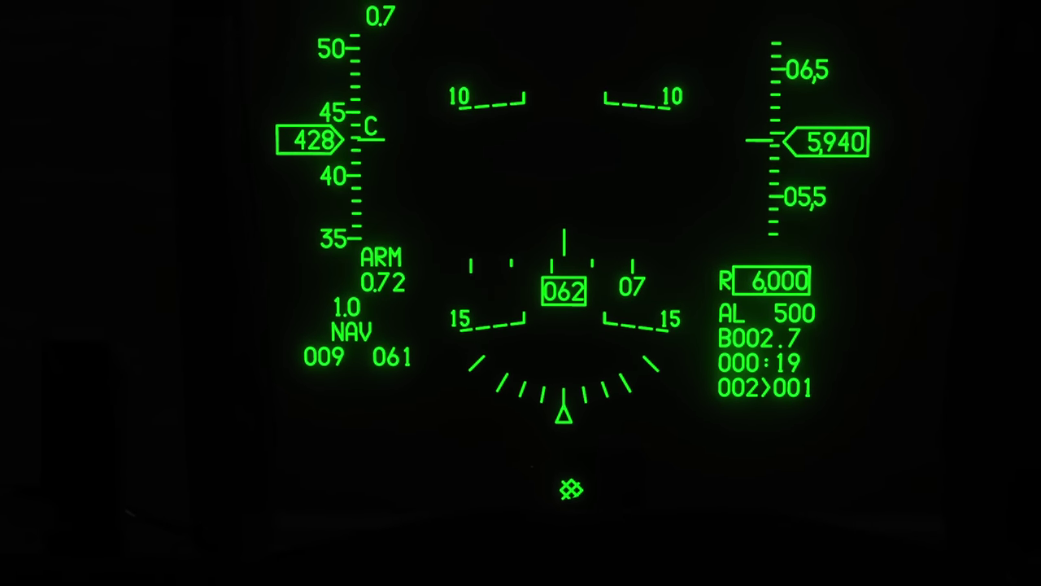
{"action": "key", "text": "KP_Divide"}
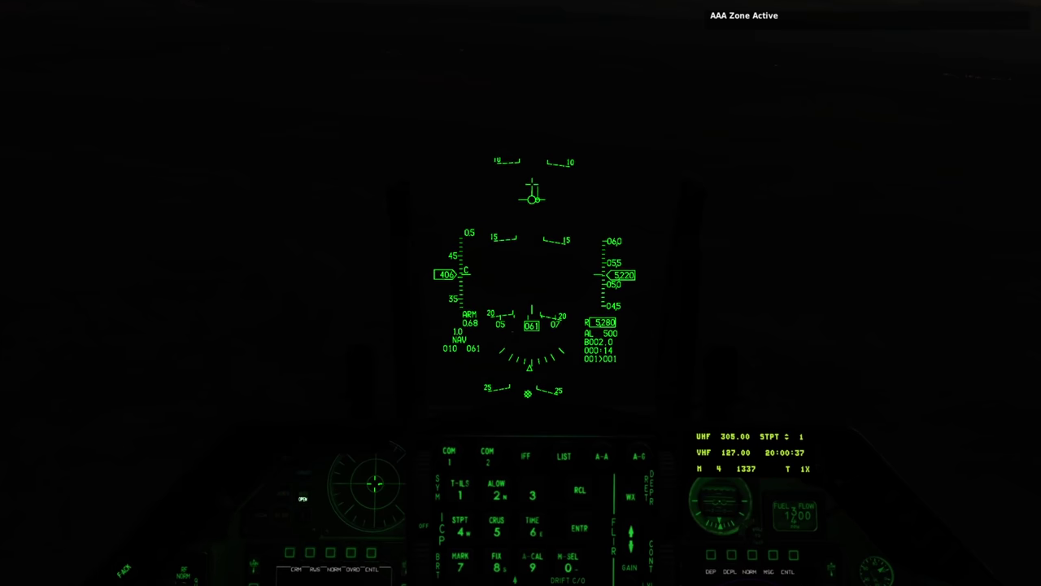
{"action": "scroll", "coordinate": [521, 293], "scroll_direction": "up", "scroll_amount": 5}
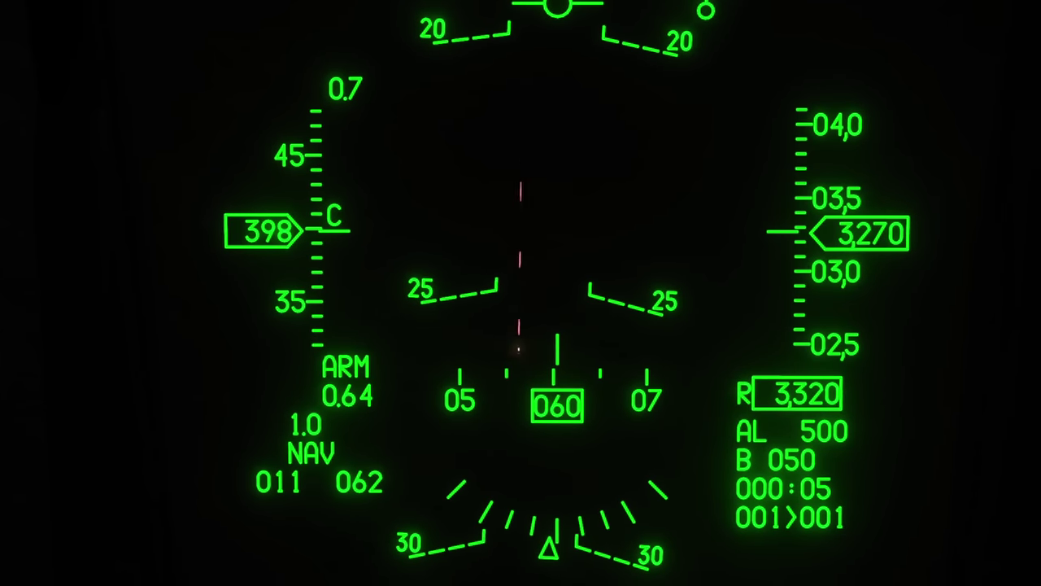
{"action": "scroll", "coordinate": [521, 293], "scroll_direction": "down", "scroll_amount": 5}
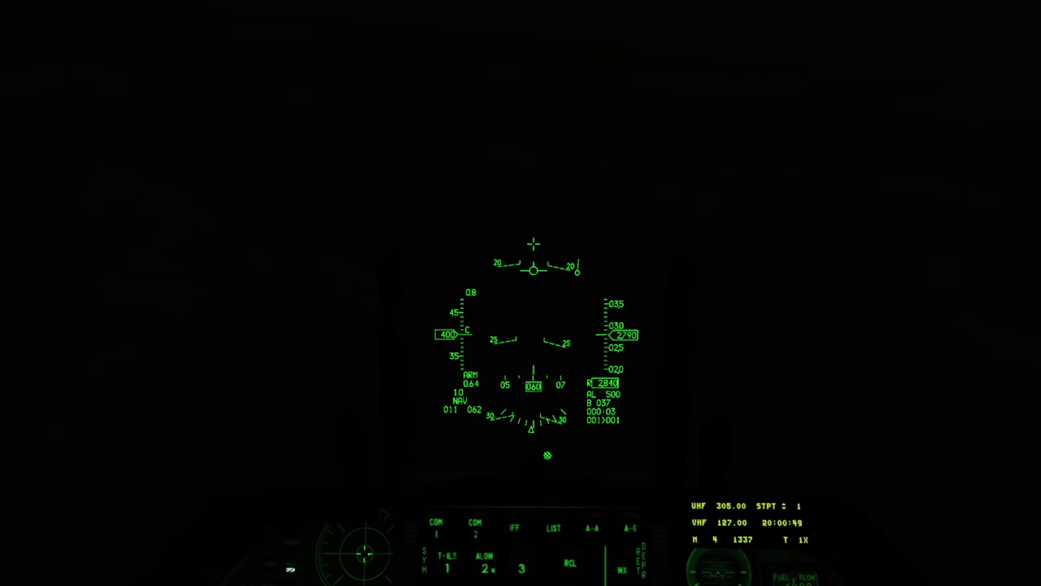